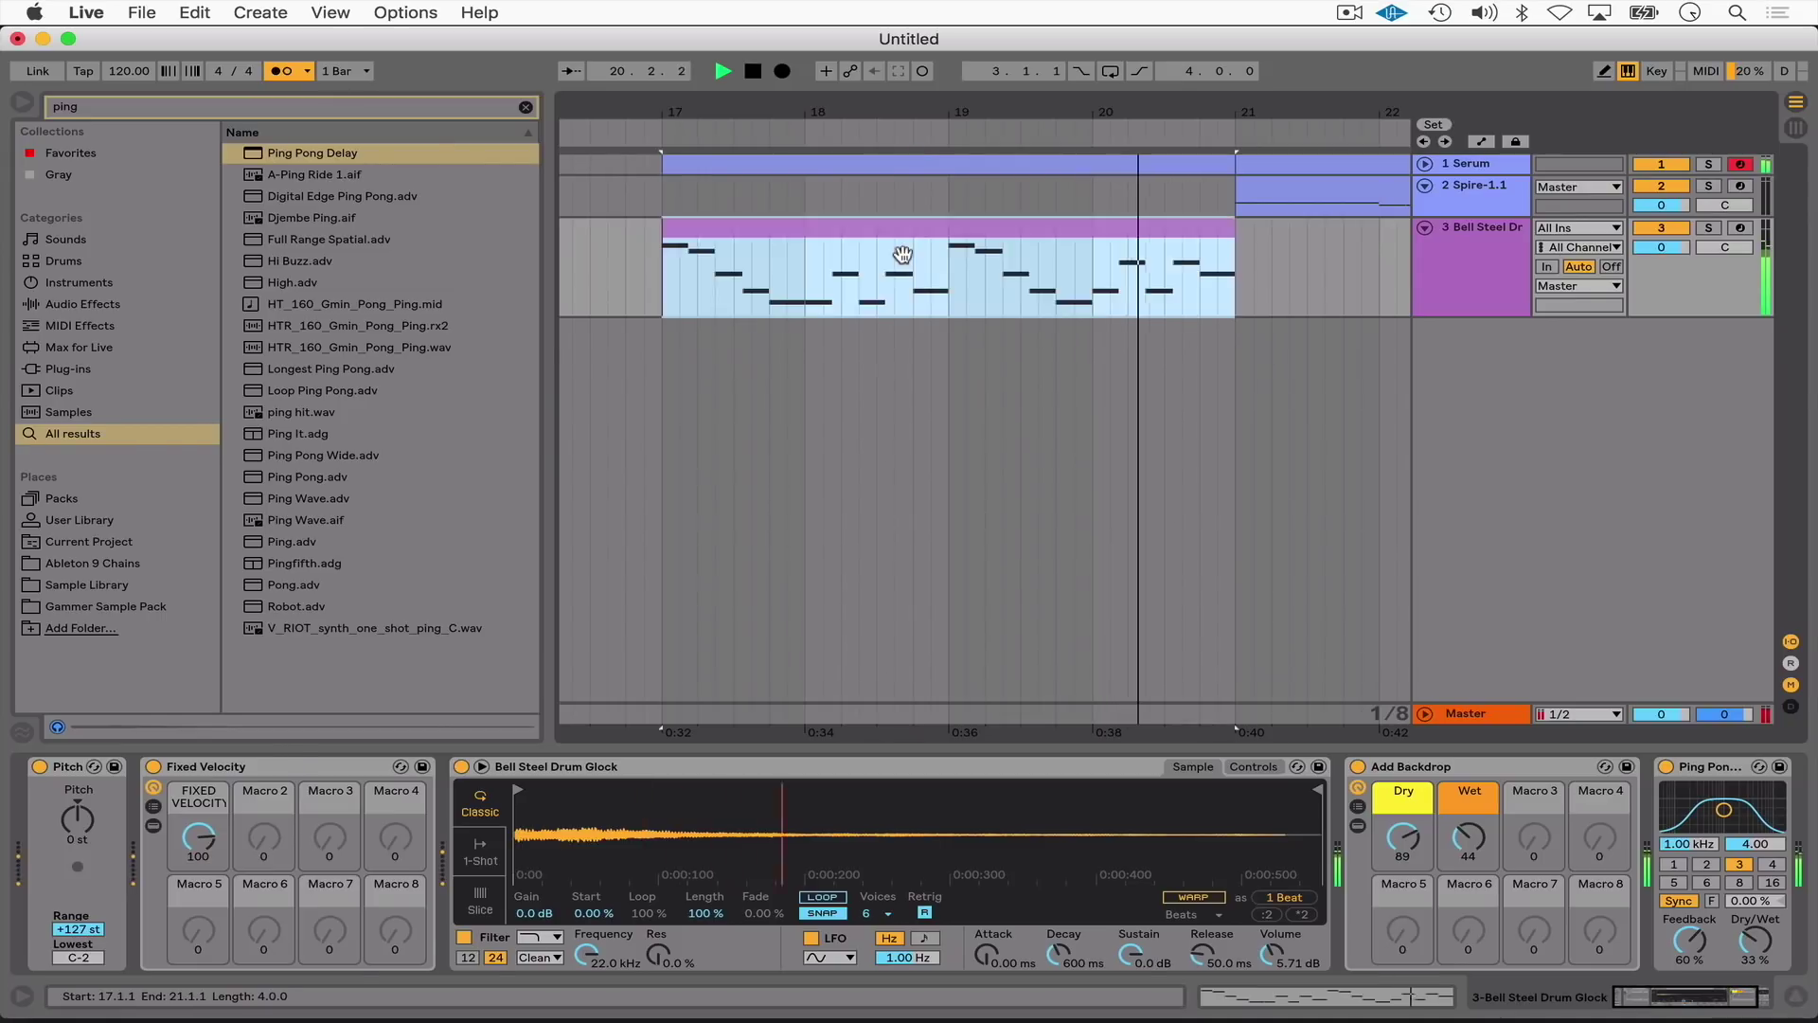
Layer the Bell Steel Drum melody in two octaves and nudge the upper-octave notes slightly later in time.
{"action": "key", "text": "space"}
{"action": "key", "text": "super+z"}
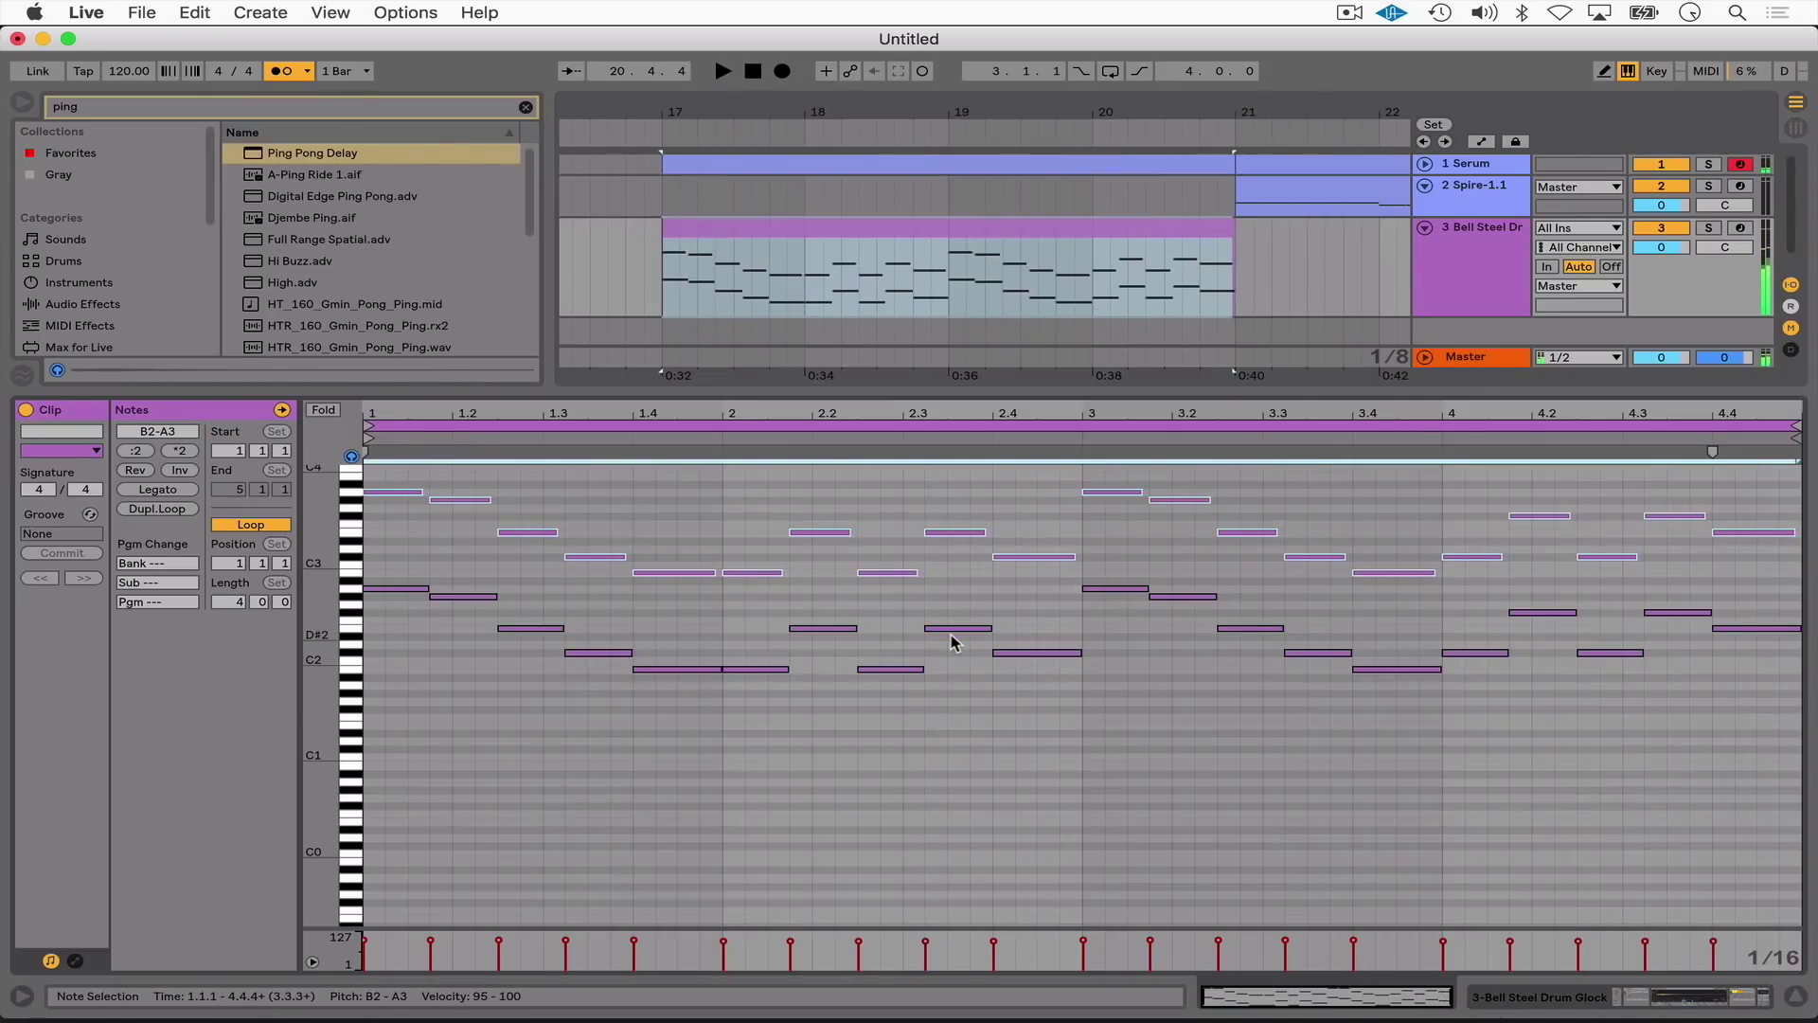
{"action": "key", "text": "shift+Down"}
{"action": "key", "text": "shift+Down"}
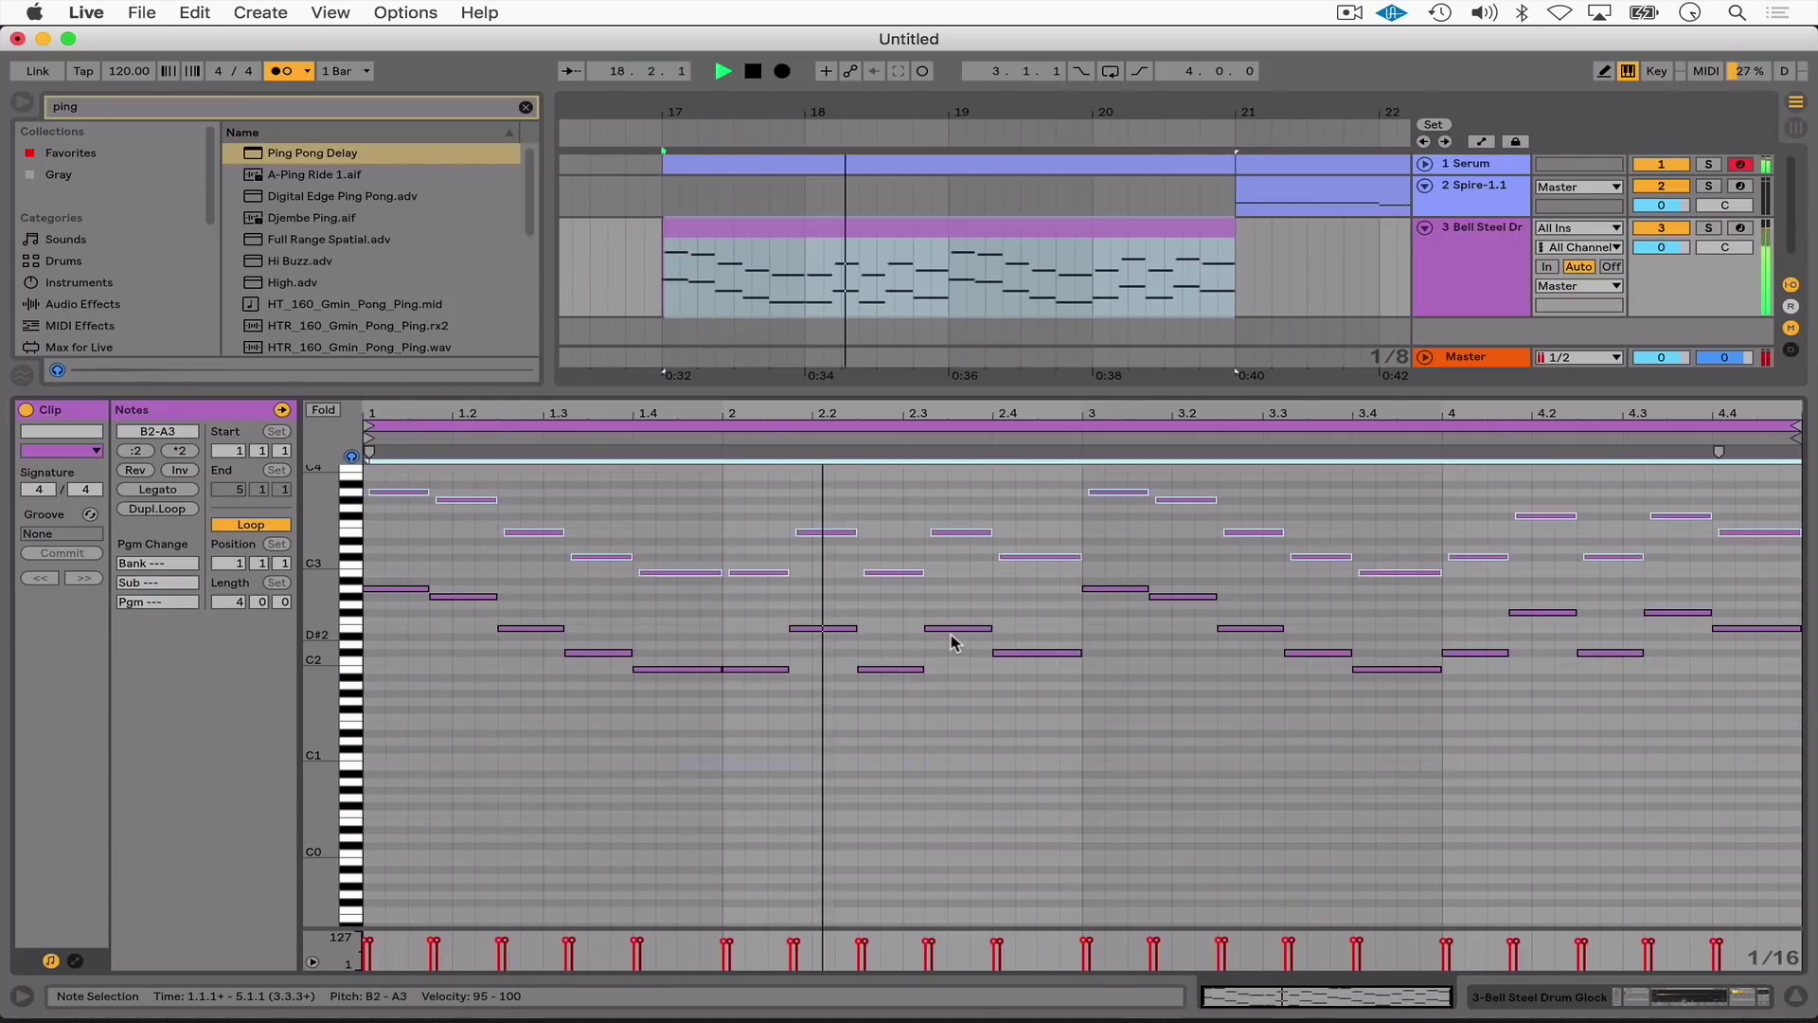
Duplicate the four-bar Bell Steel Drum clip so it also fills bars 21 to 25, and collapse its track.
{"action": "key", "text": "shift+Tab"}
{"action": "scroll", "coordinate": [1083, 388], "scroll_direction": "down", "scroll_amount": 2}
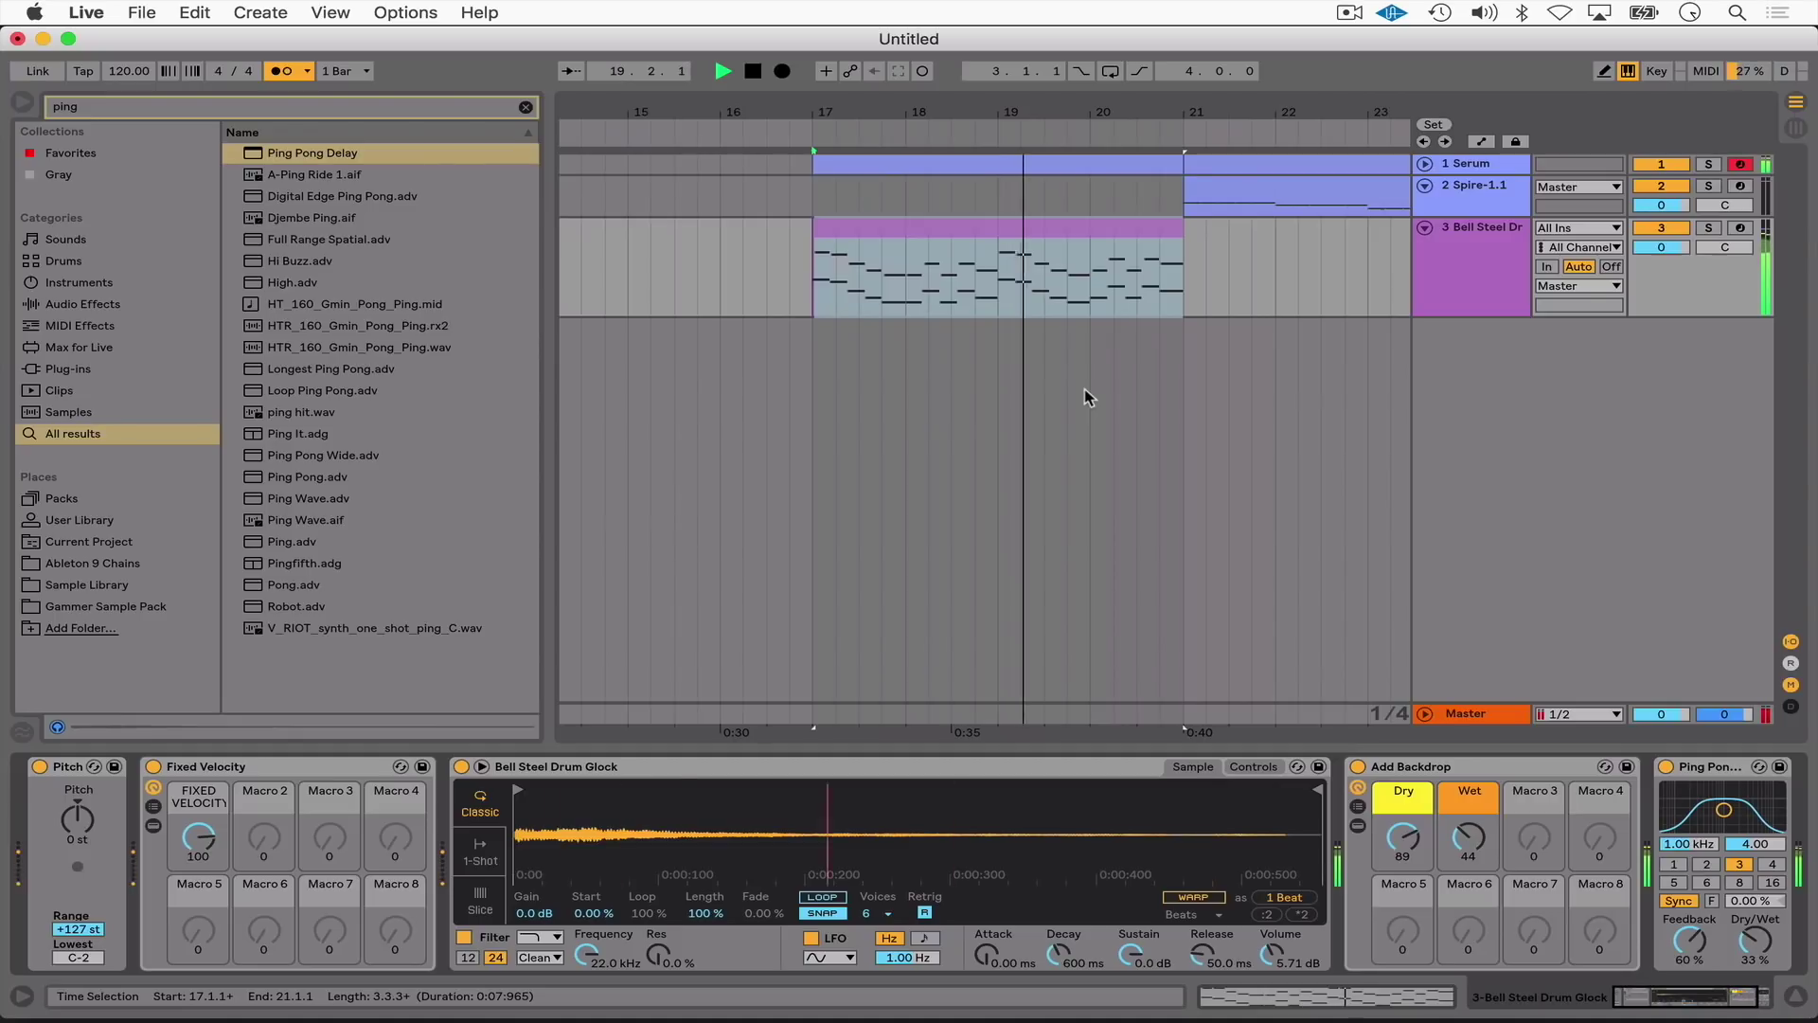
{"action": "scroll", "coordinate": [983, 277], "scroll_direction": "down", "scroll_amount": 2}
{"action": "key", "text": "super+d"}
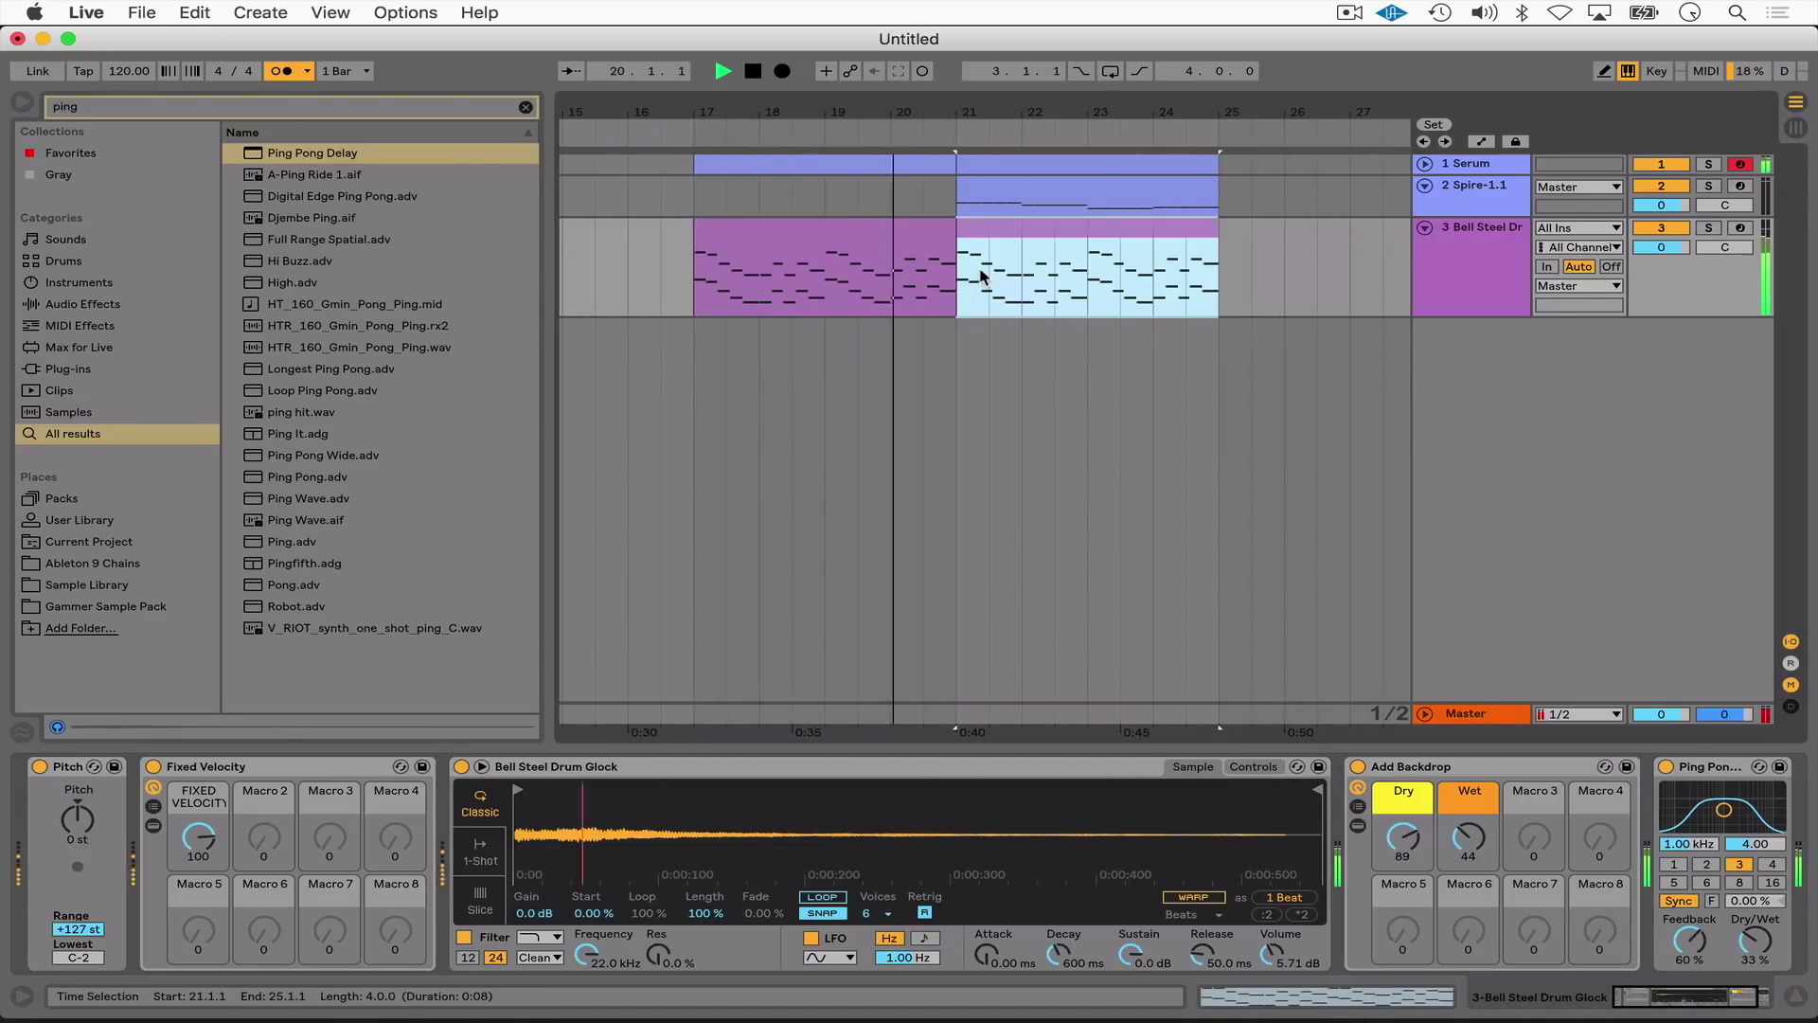
{"action": "left_click", "coordinate": [1427, 228], "text": "alt"}
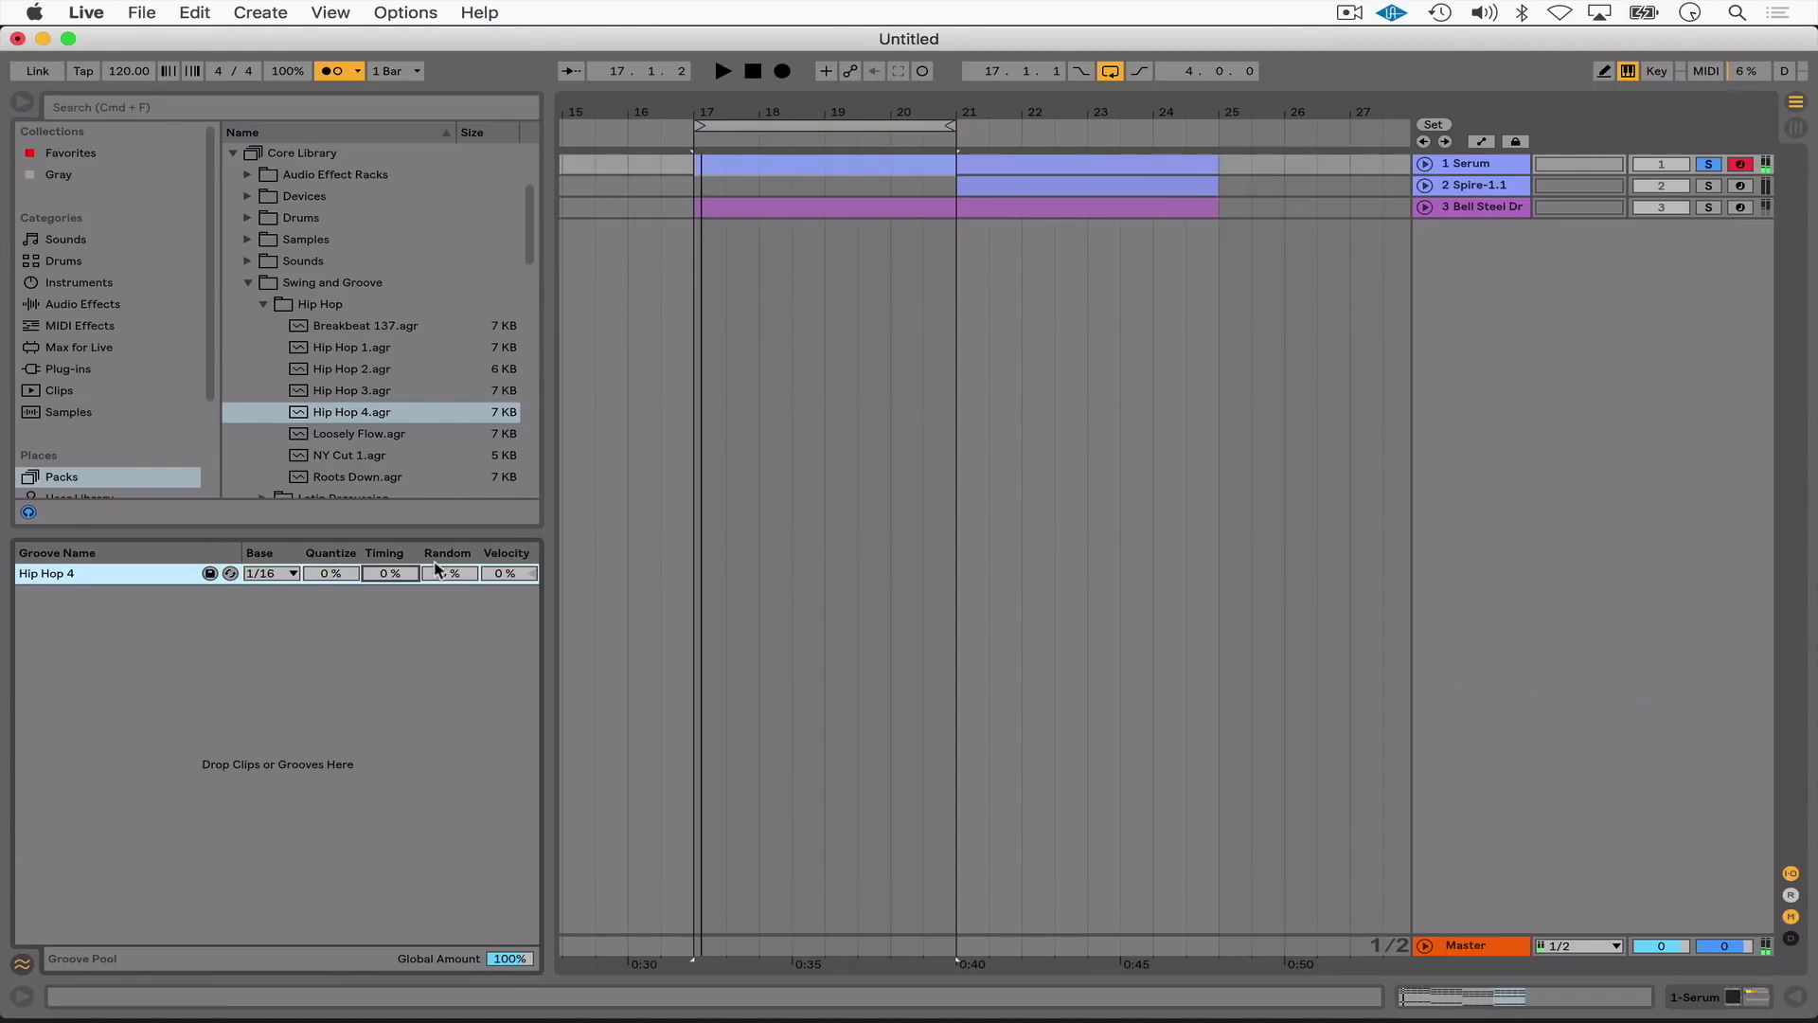
Set the Hip Hop 4 groove's Random amount to 31% and extend the loop to eight bars, ending at bar 25.
{"action": "key", "text": "space"}
{"action": "left_click_drag", "start_coordinate": [449, 573], "coordinate": [449, 523]}
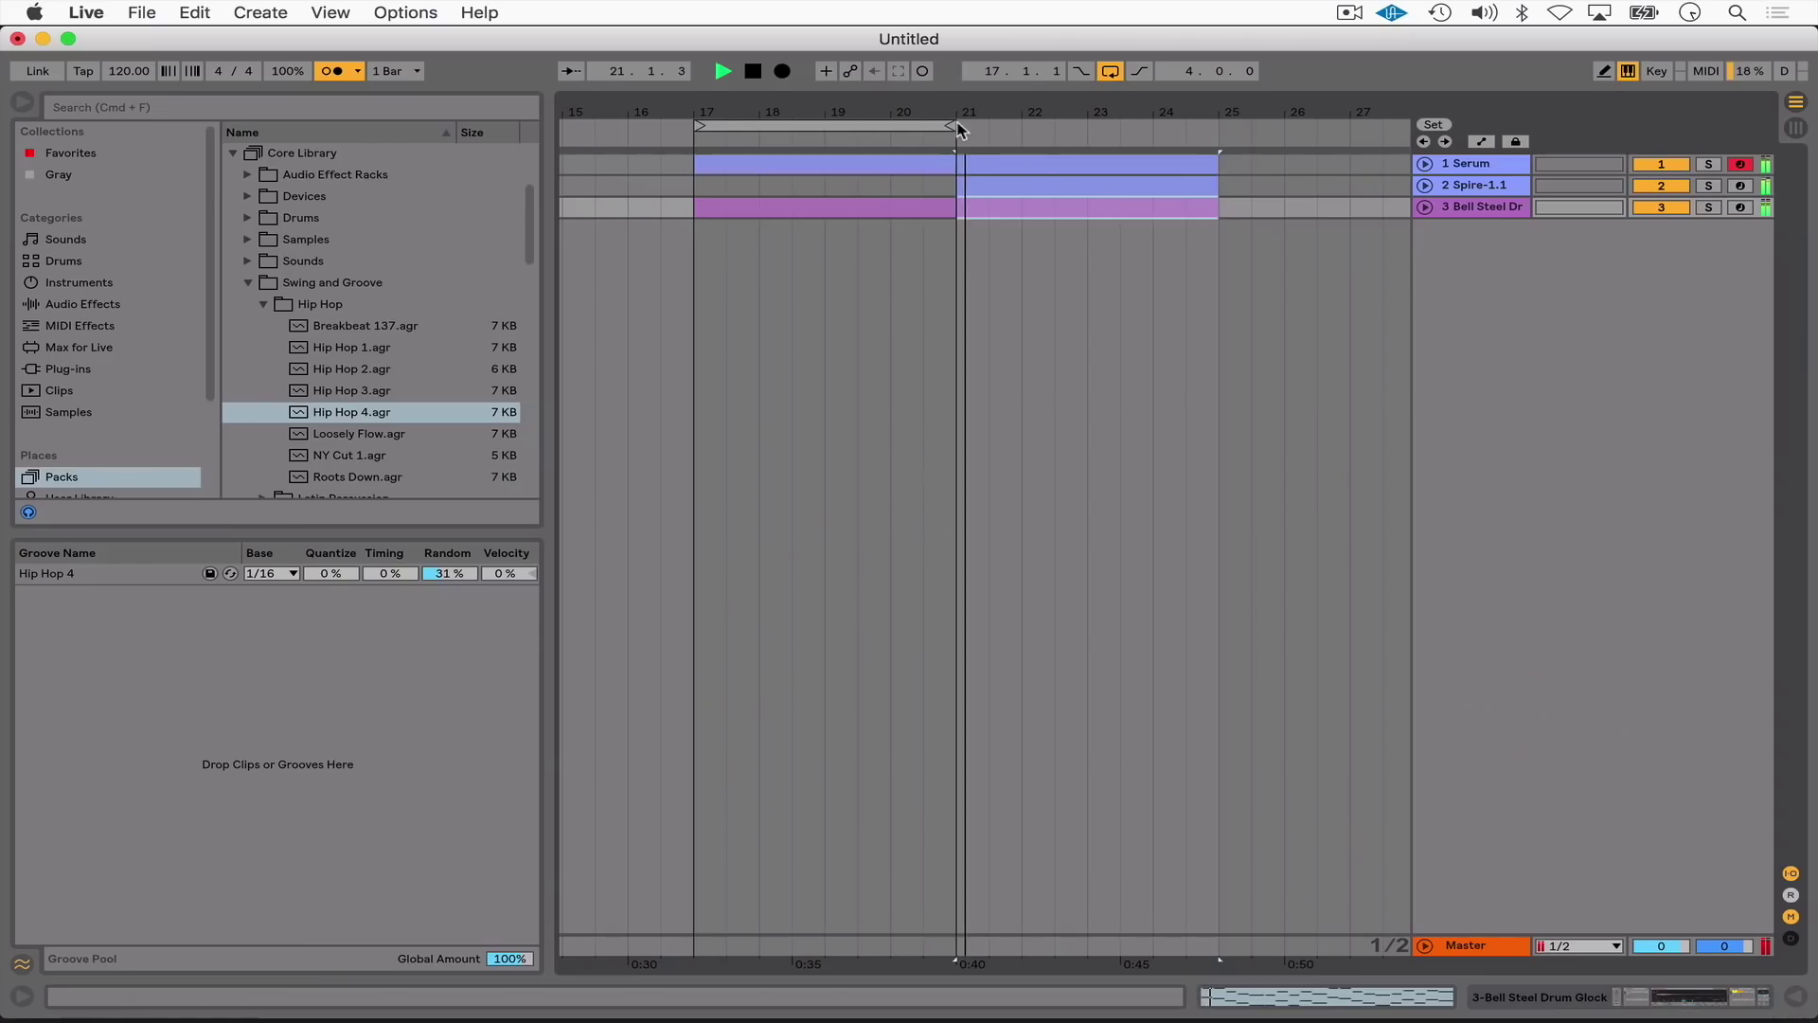
{"action": "left_click_drag", "start_coordinate": [958, 125], "coordinate": [1231, 128]}
{"action": "key", "text": "minus"}
{"action": "key", "text": "space"}
Add an audio track with the Kayzo Rise sample and extend the clip's start back to bar 21.
{"action": "key", "text": "super+t"}
{"action": "key", "text": "super+f"}
{"action": "type", "text": "snare"}
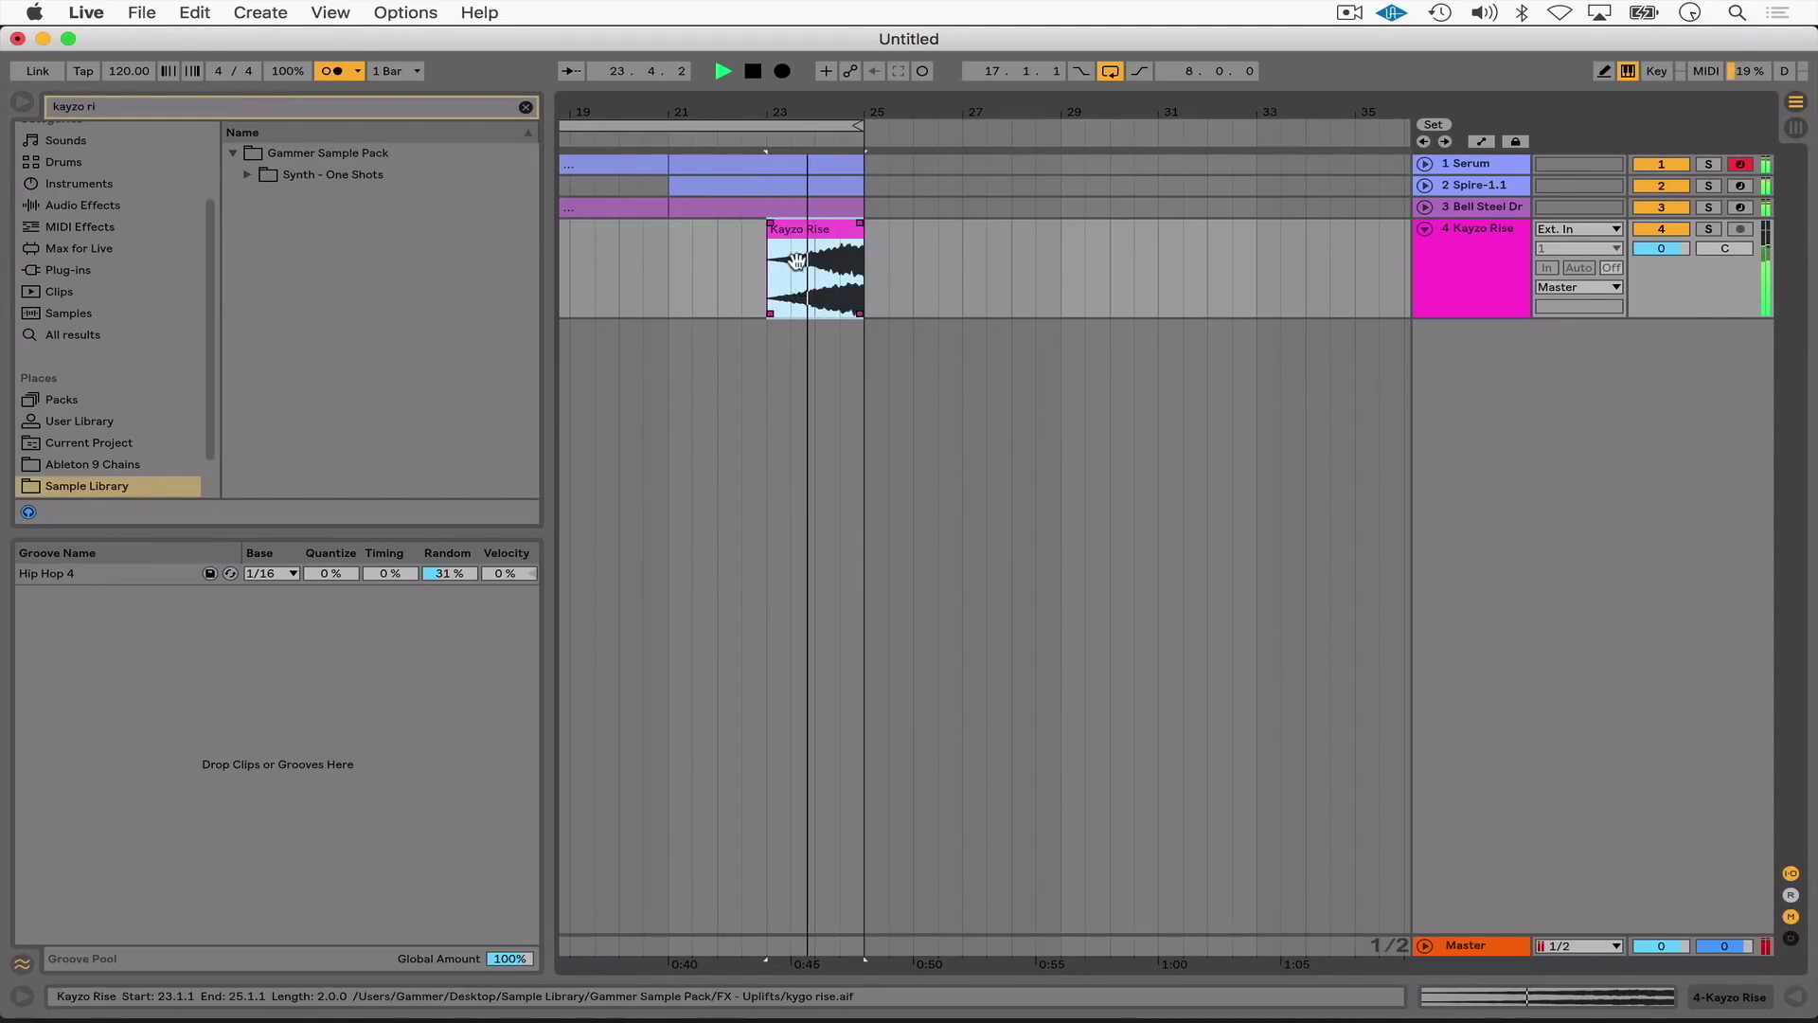
{"action": "left_click", "coordinate": [773, 245]}
{"action": "key", "text": "space"}
{"action": "left_click_drag", "start_coordinate": [774, 245], "coordinate": [669, 245]}
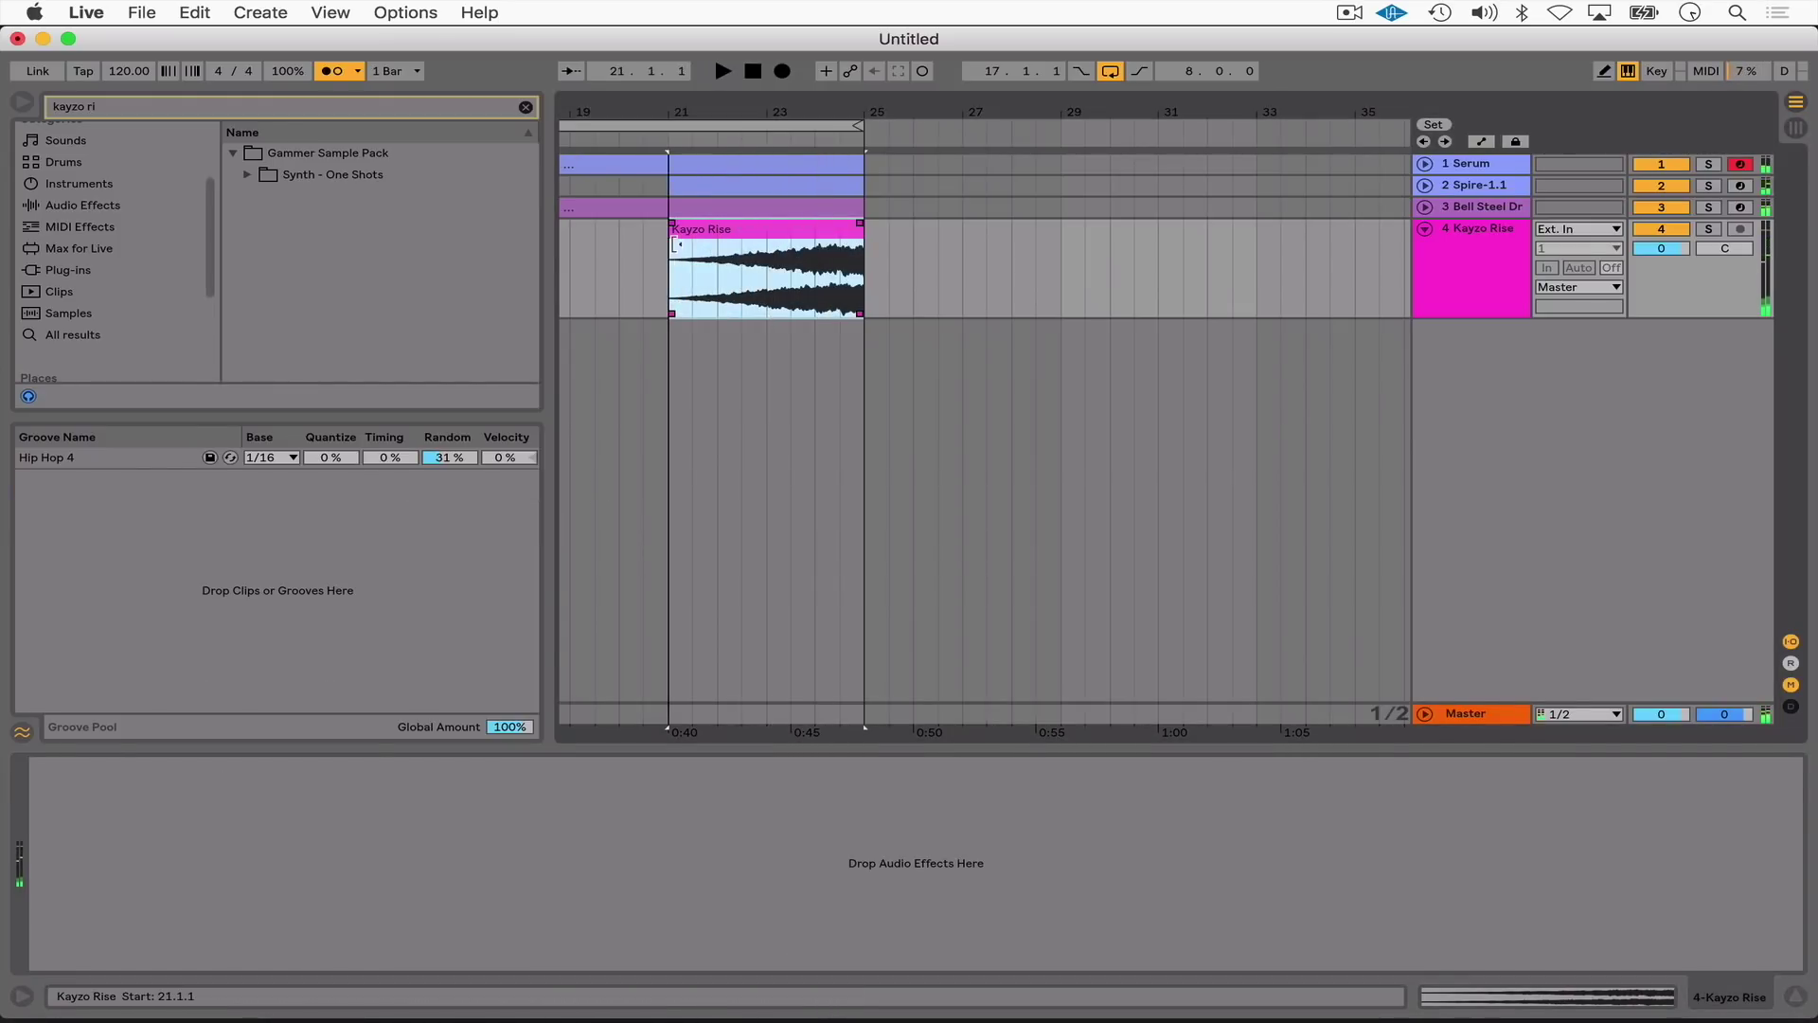
Set the Kayzo Rise clip's warp mode to Complex and lower its track volume to -2.0 dB.
{"action": "double_click", "coordinate": [682, 274]}
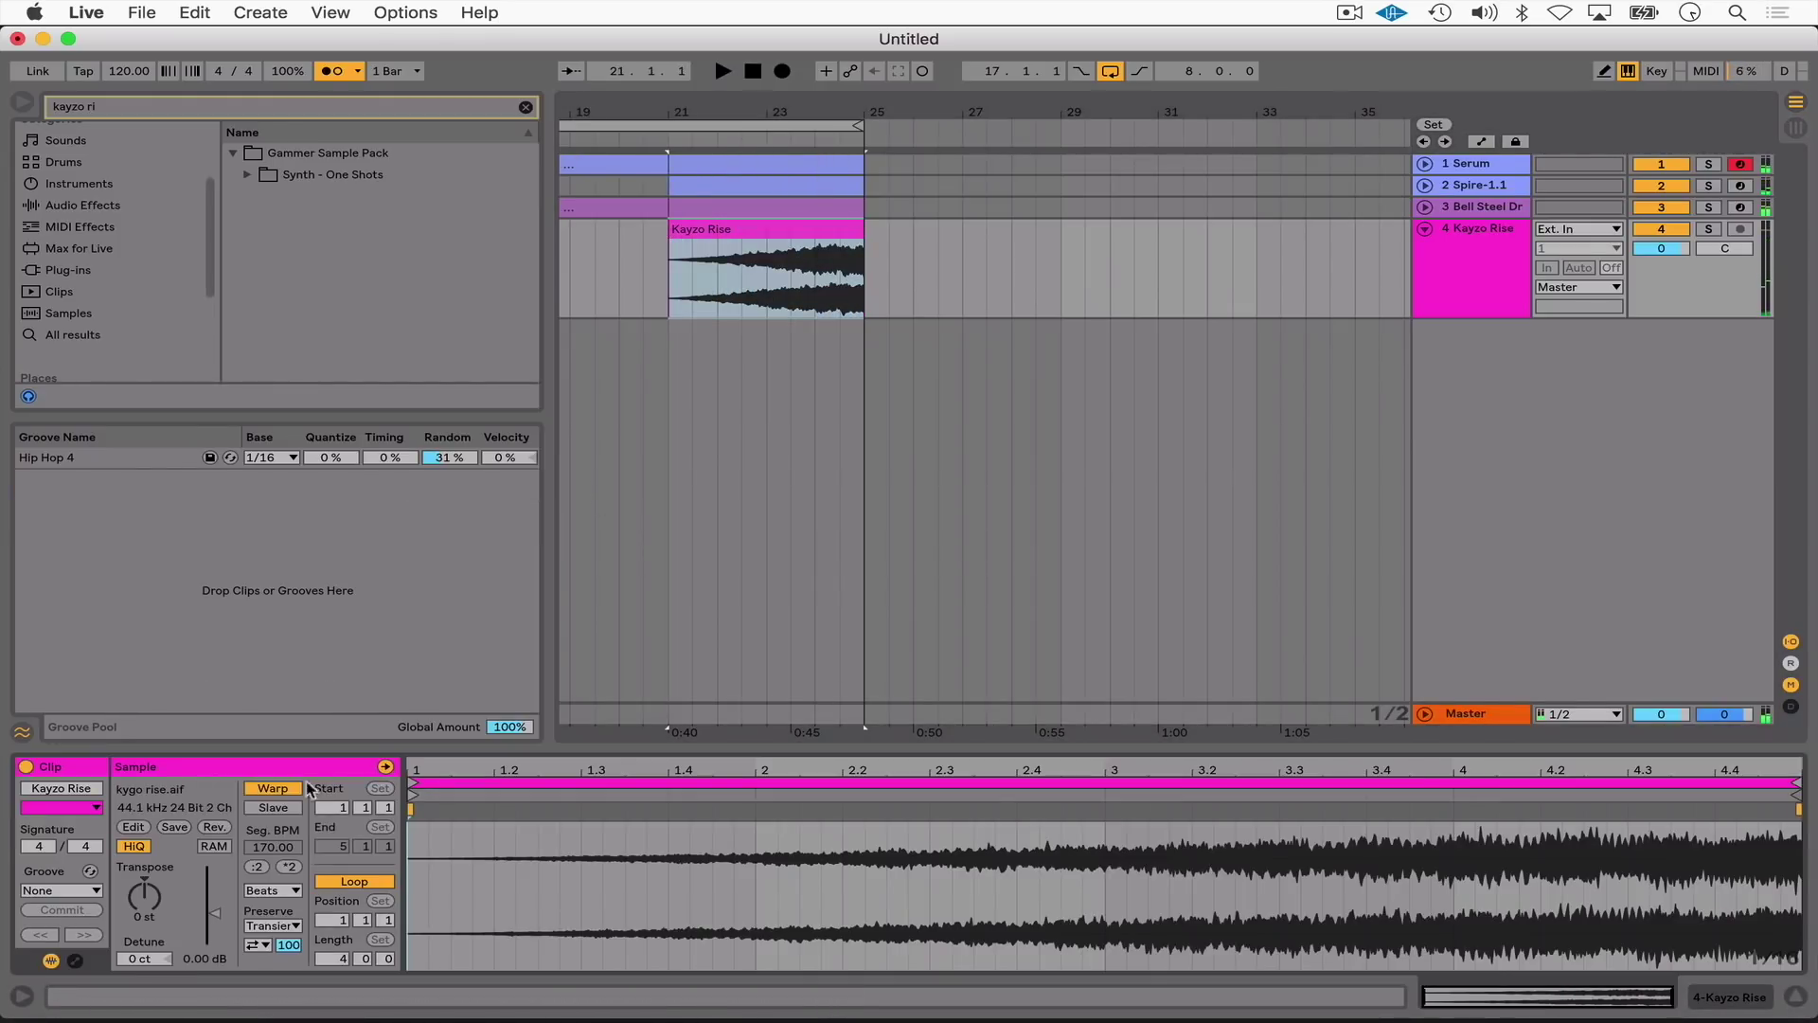
{"action": "left_click", "coordinate": [272, 890]}
{"action": "left_click", "coordinate": [272, 962]}
{"action": "key", "text": "space"}
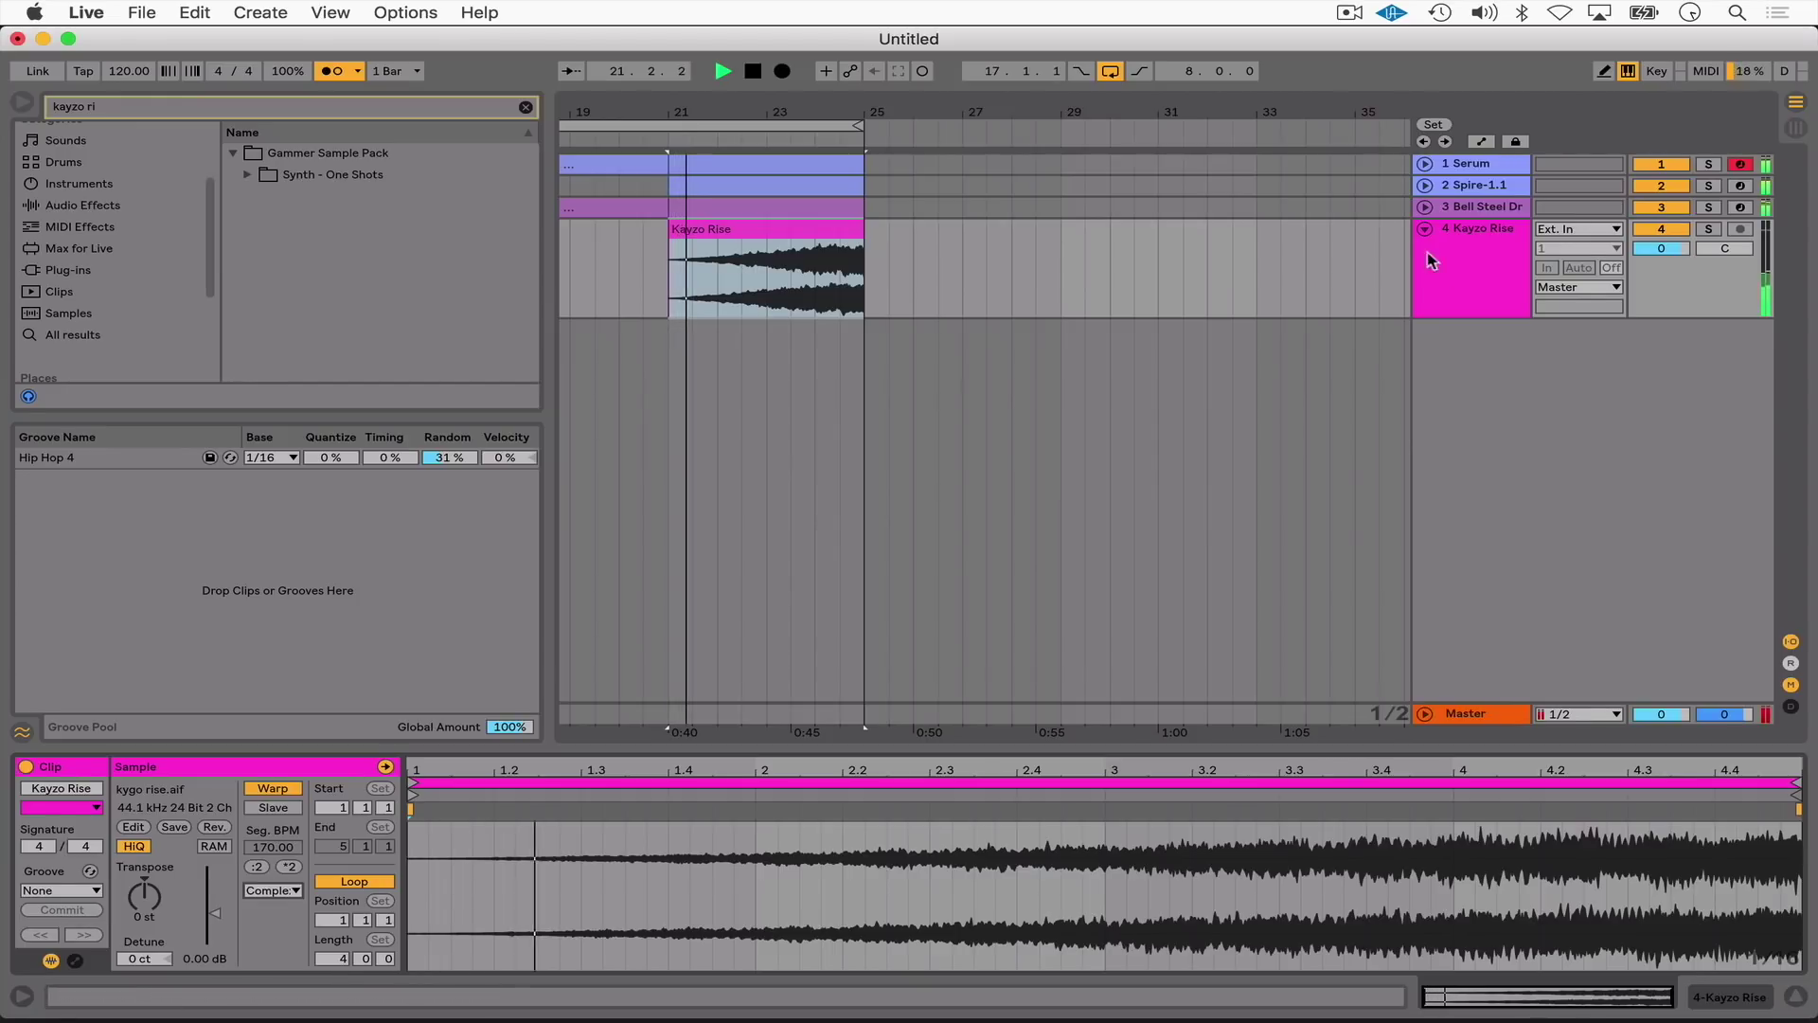
{"action": "left_click", "coordinate": [1425, 228]}
{"action": "left_click", "coordinate": [893, 272]}
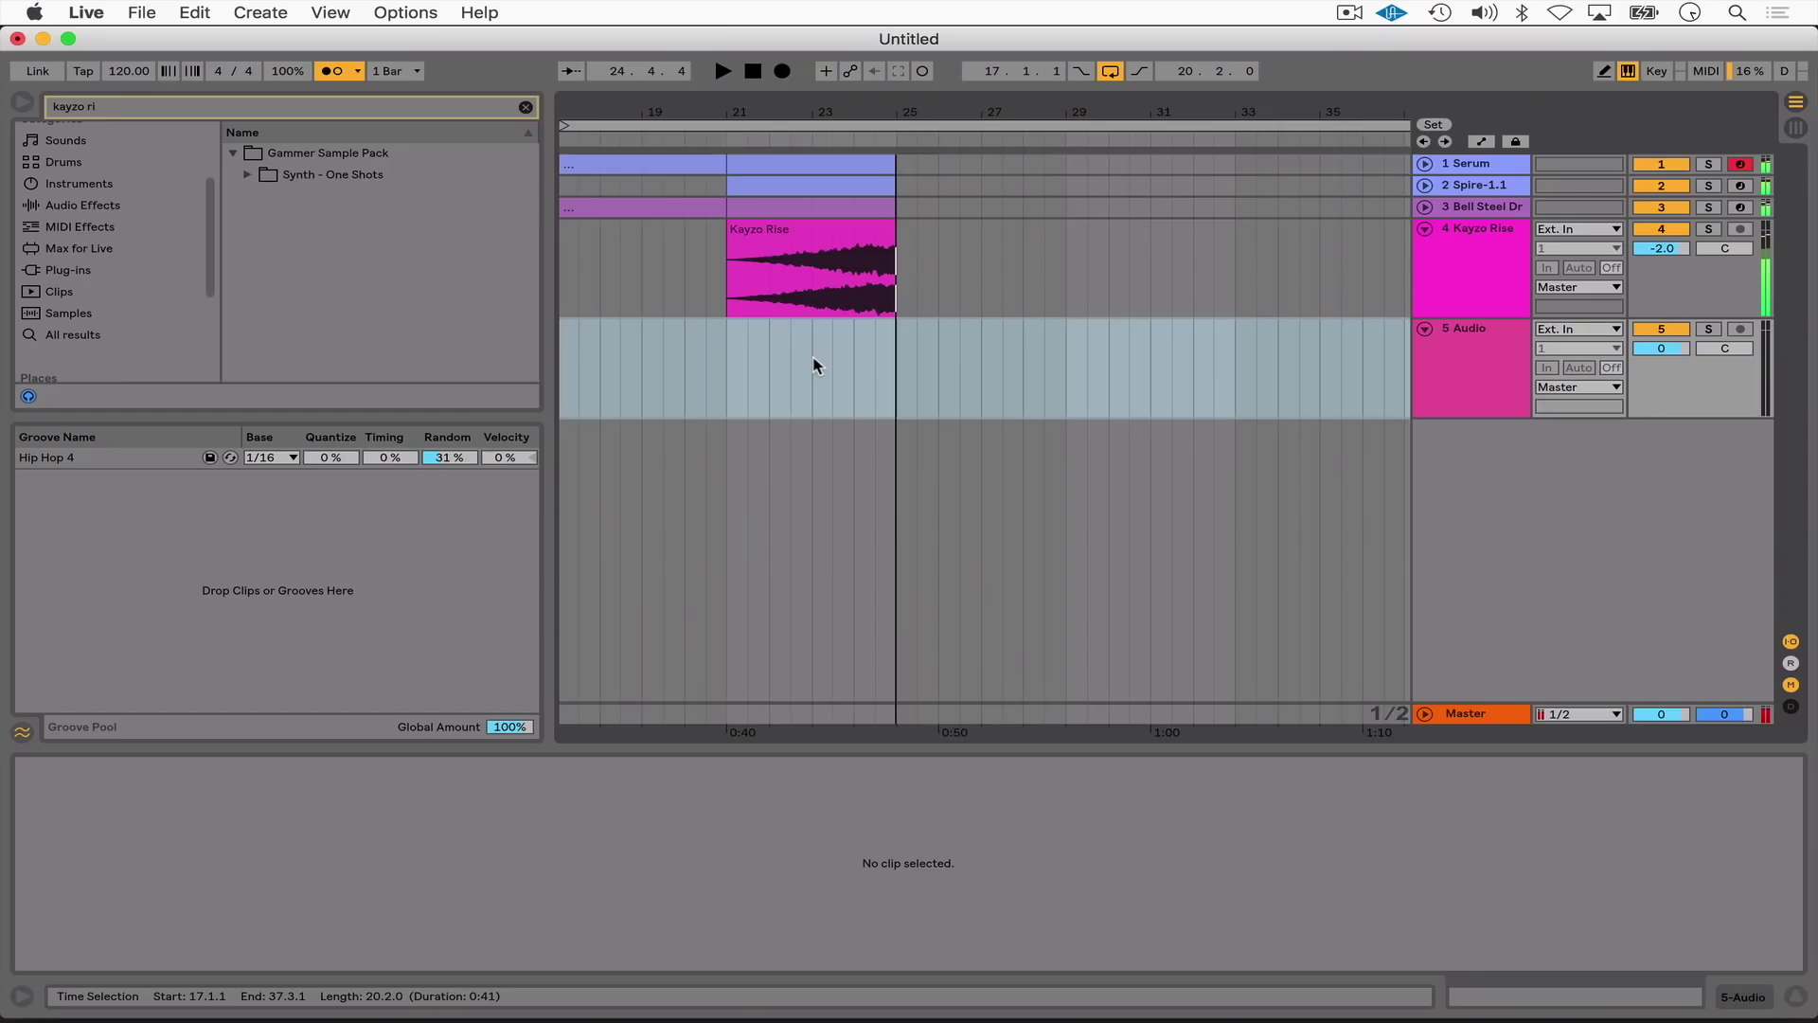
Search the browser for "fake kick" and place KRNE_kick_fake.wav on the new audio track at bar 25.
{"action": "key", "text": "super+z"}
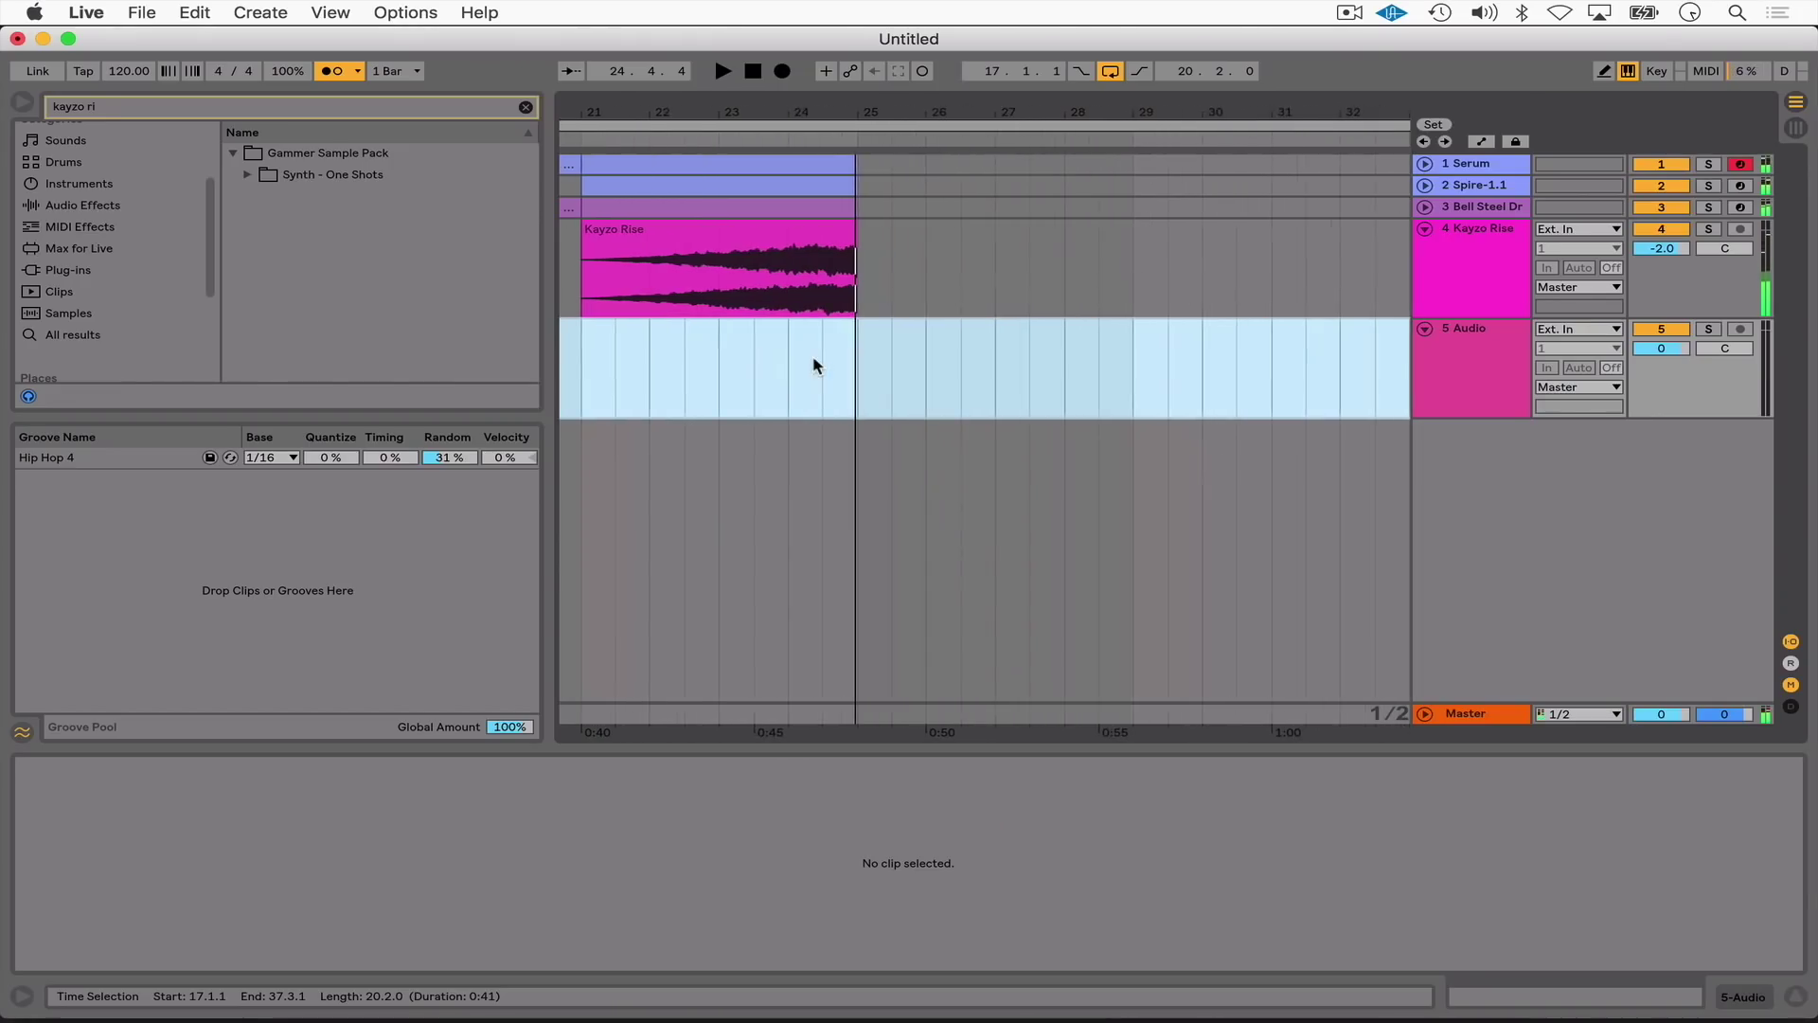
{"action": "key", "text": "super+f"}
{"action": "type", "text": "fake kick"}
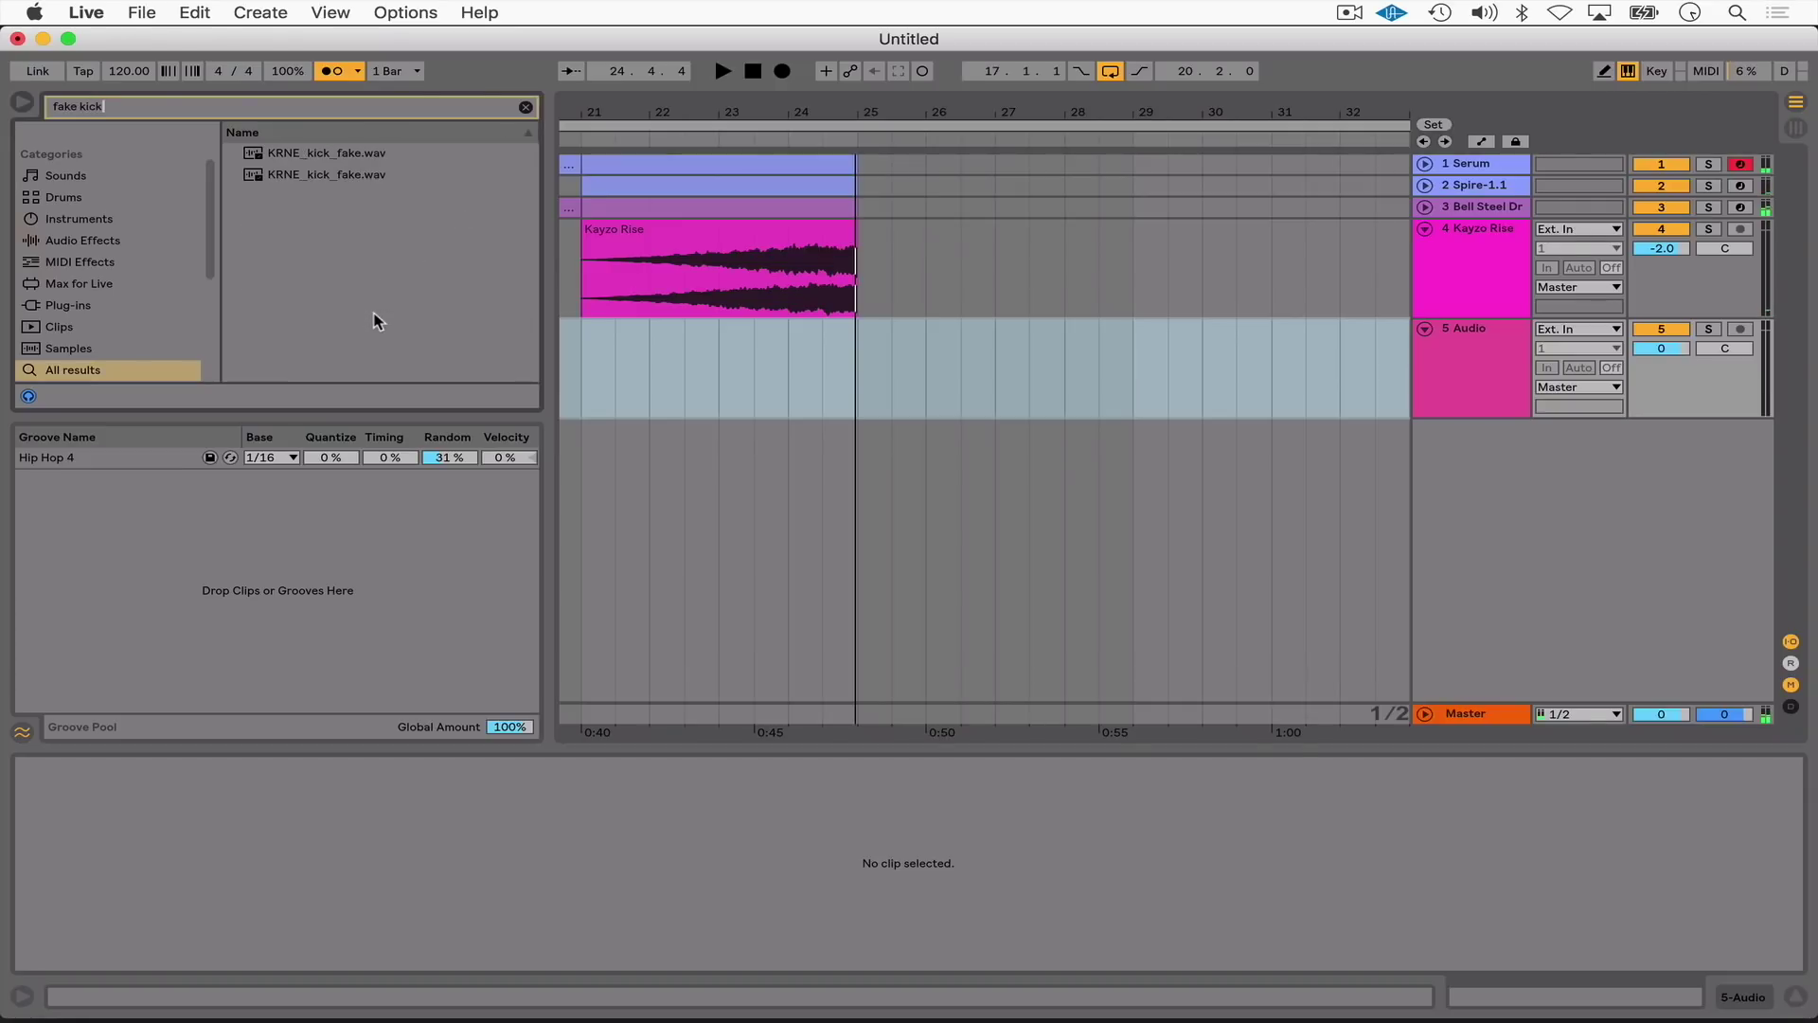
{"action": "left_click_drag", "start_coordinate": [819, 325], "coordinate": [853, 386]}
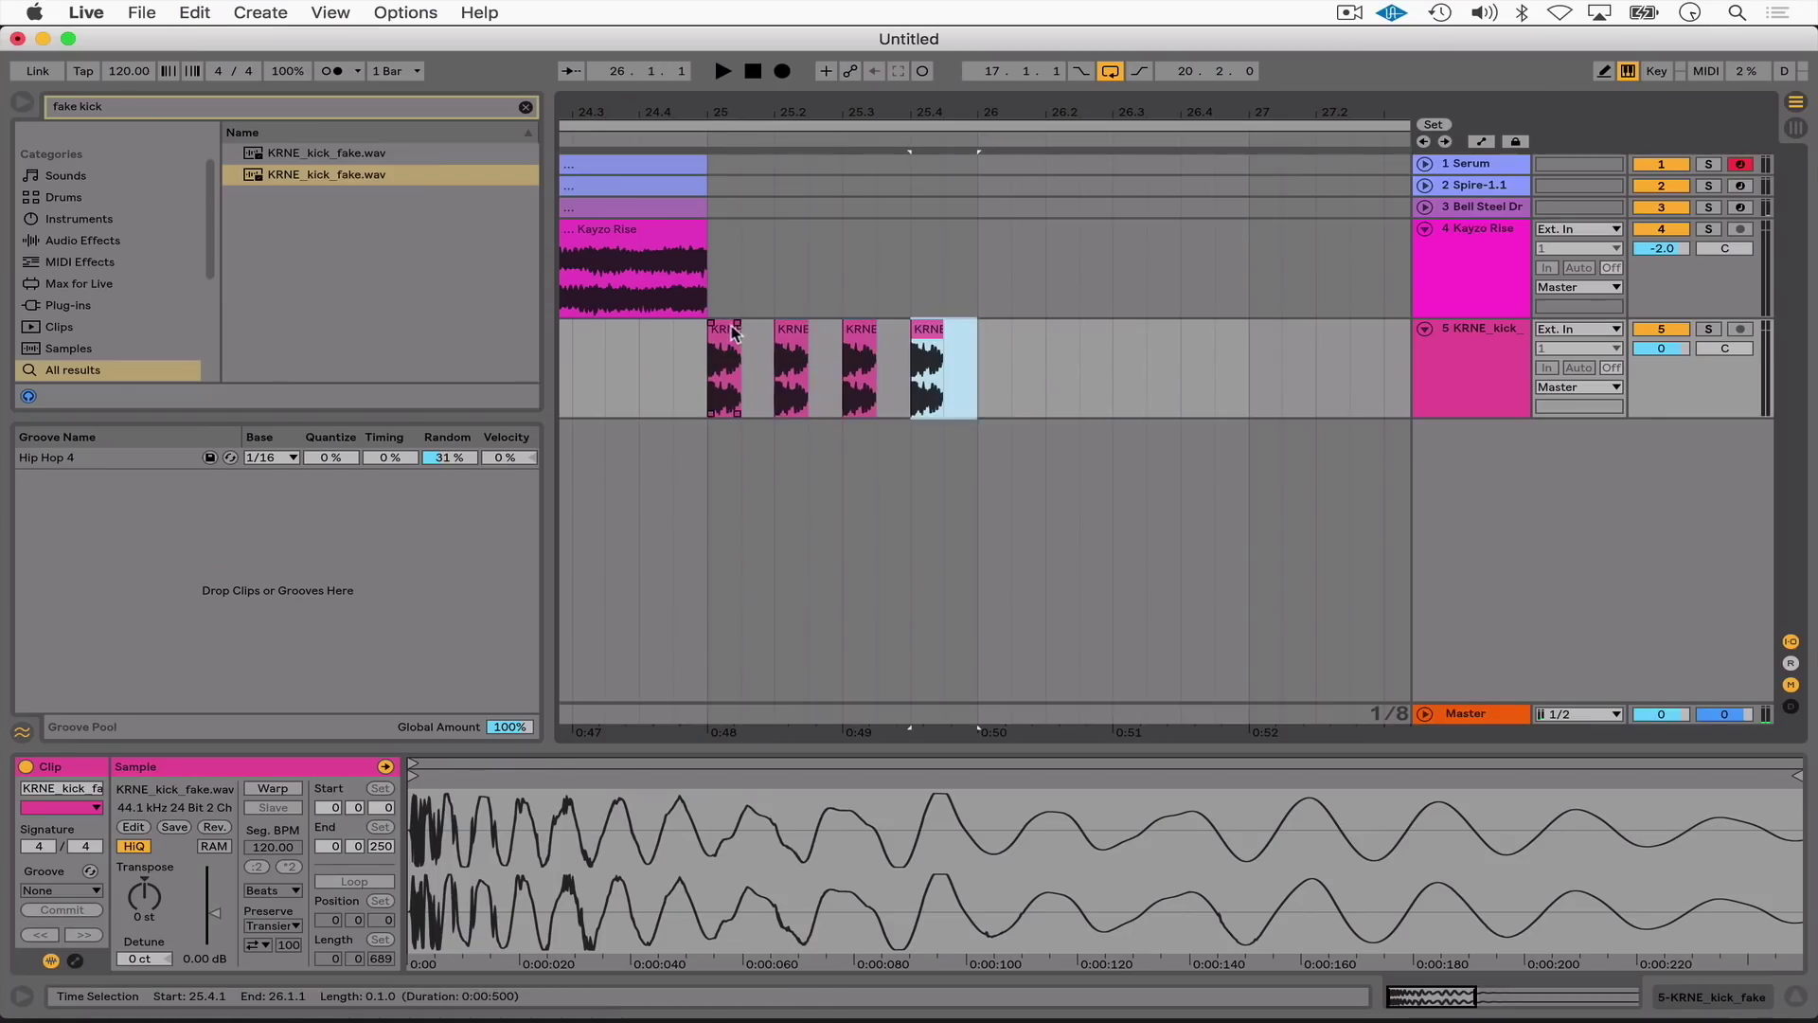
Select the four one-beat kicks in bar 25 and duplicate them three times to fill bars 25 through 28.
{"action": "left_click", "coordinate": [732, 334]}
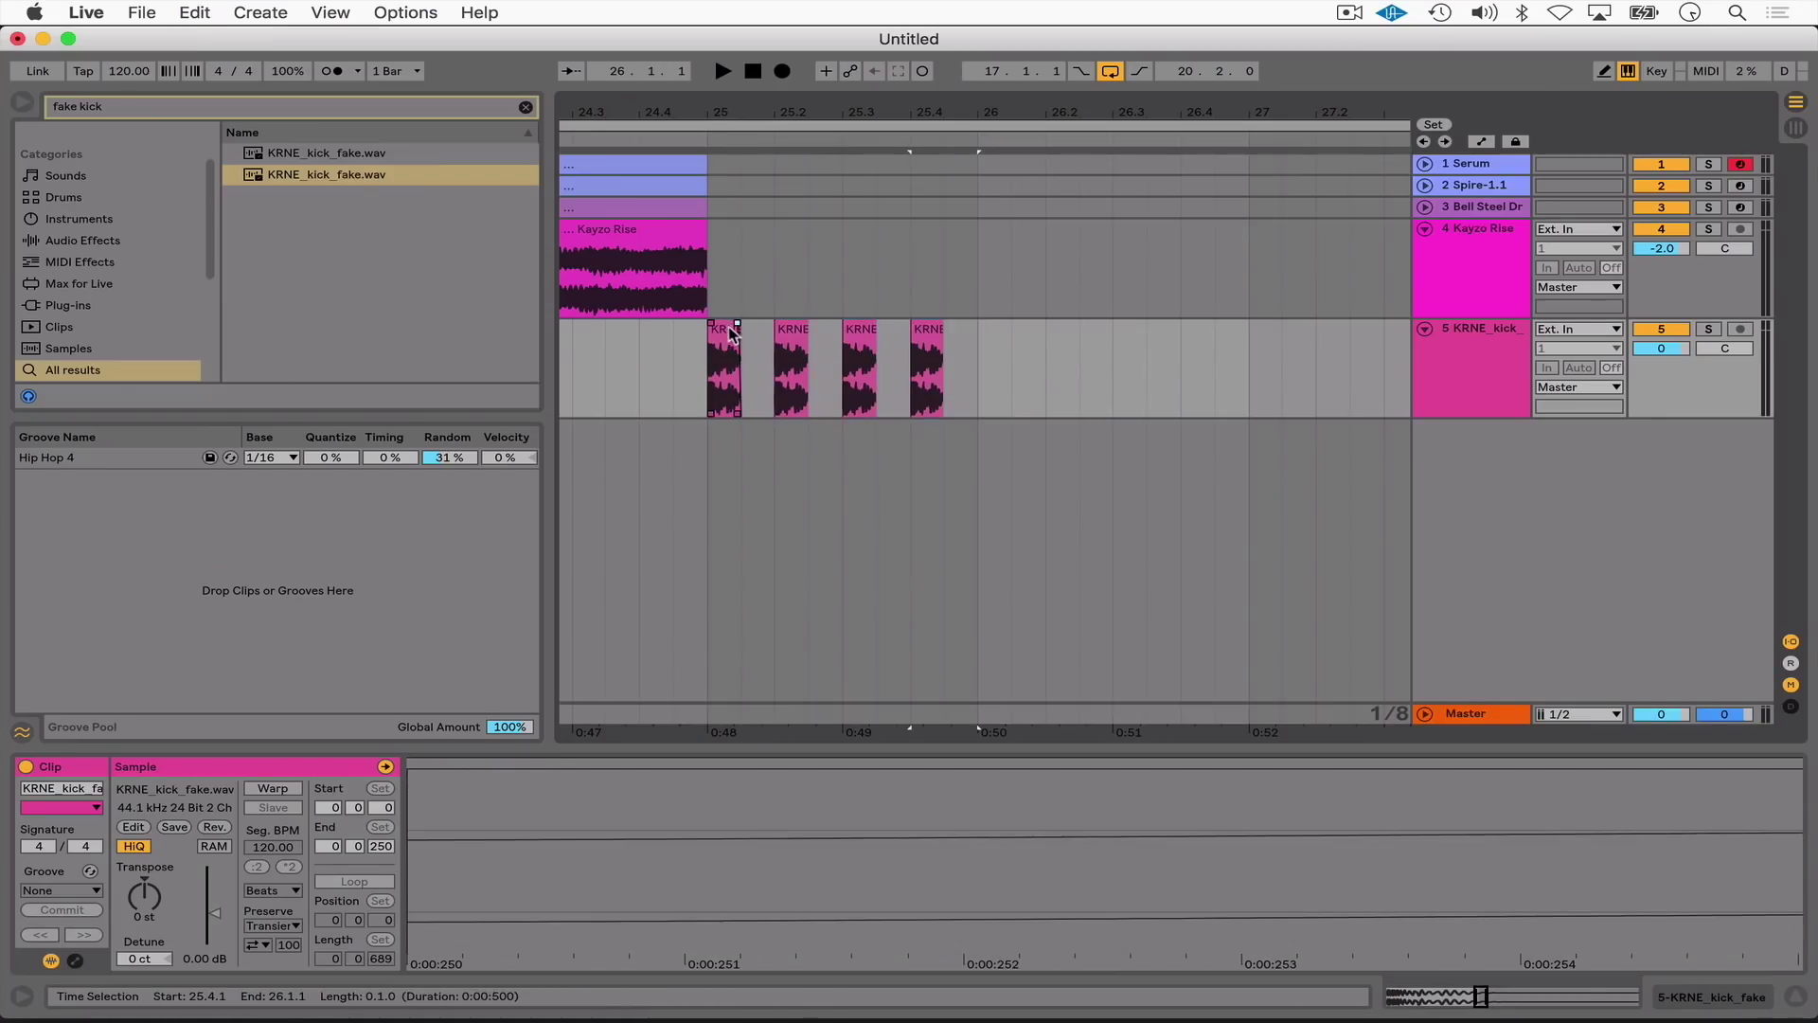
{"action": "key", "text": "super+d"}
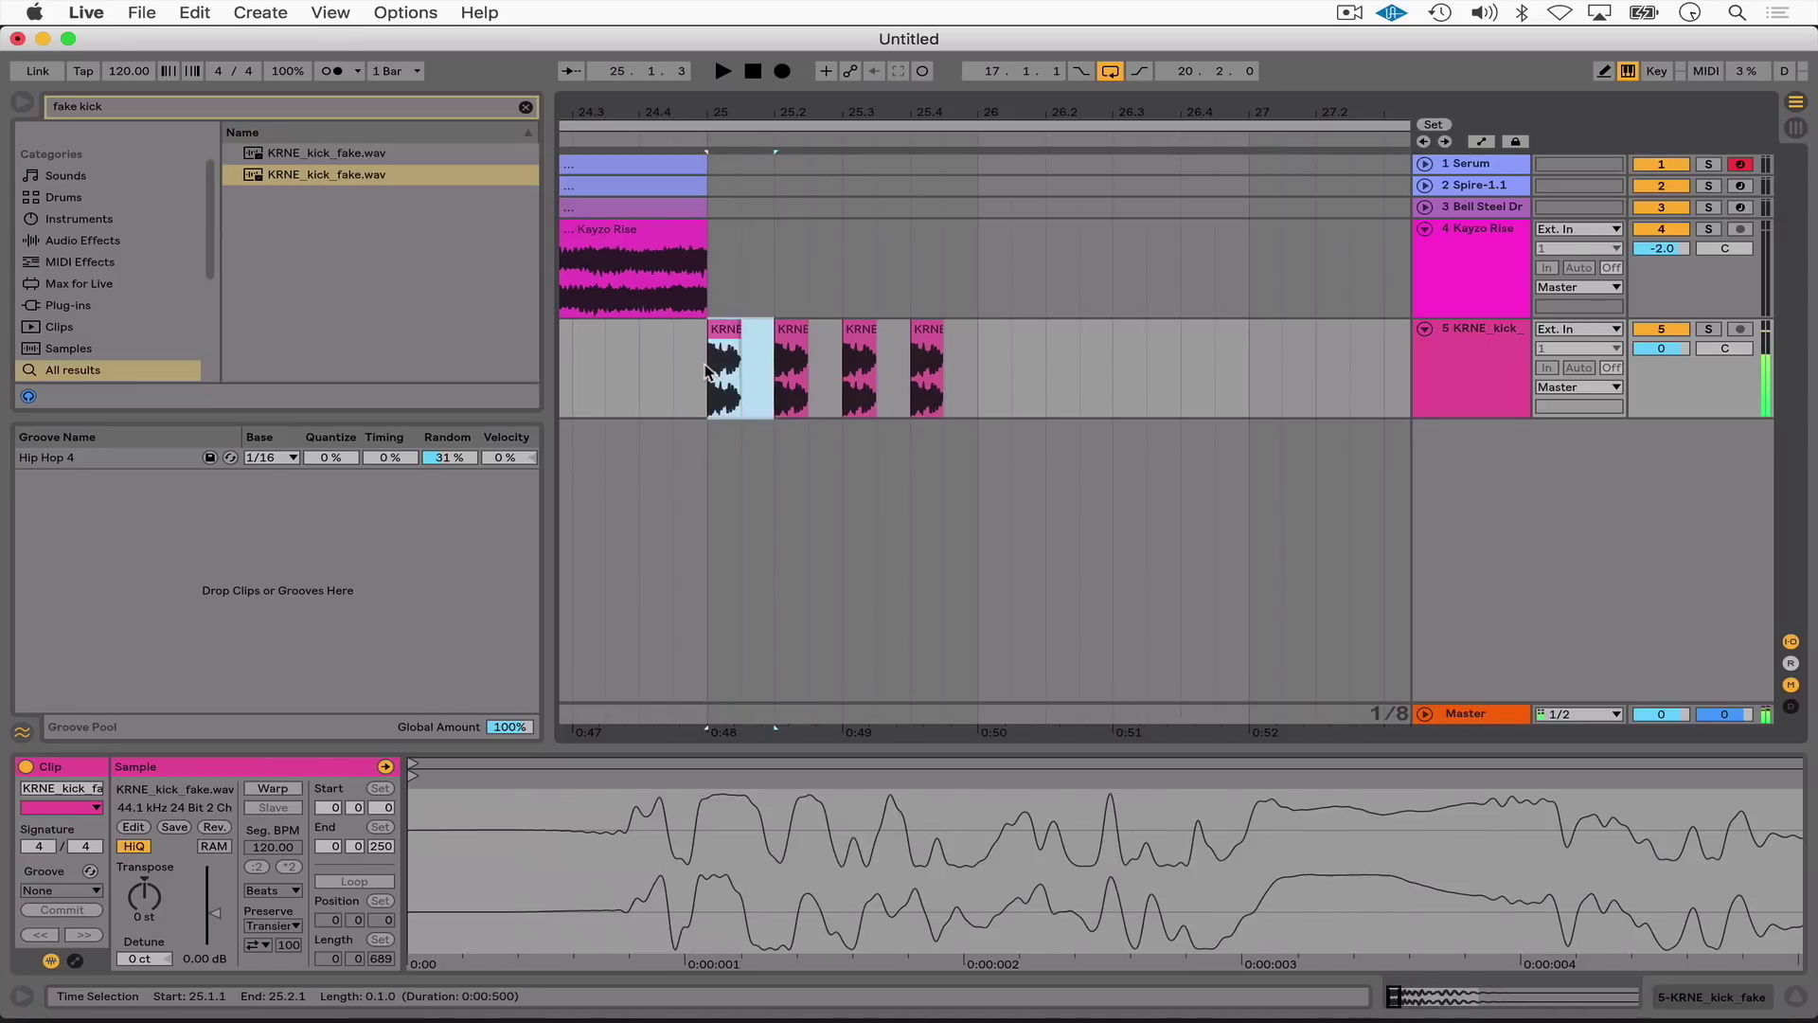
{"action": "left_click_drag", "start_coordinate": [709, 372], "coordinate": [976, 390]}
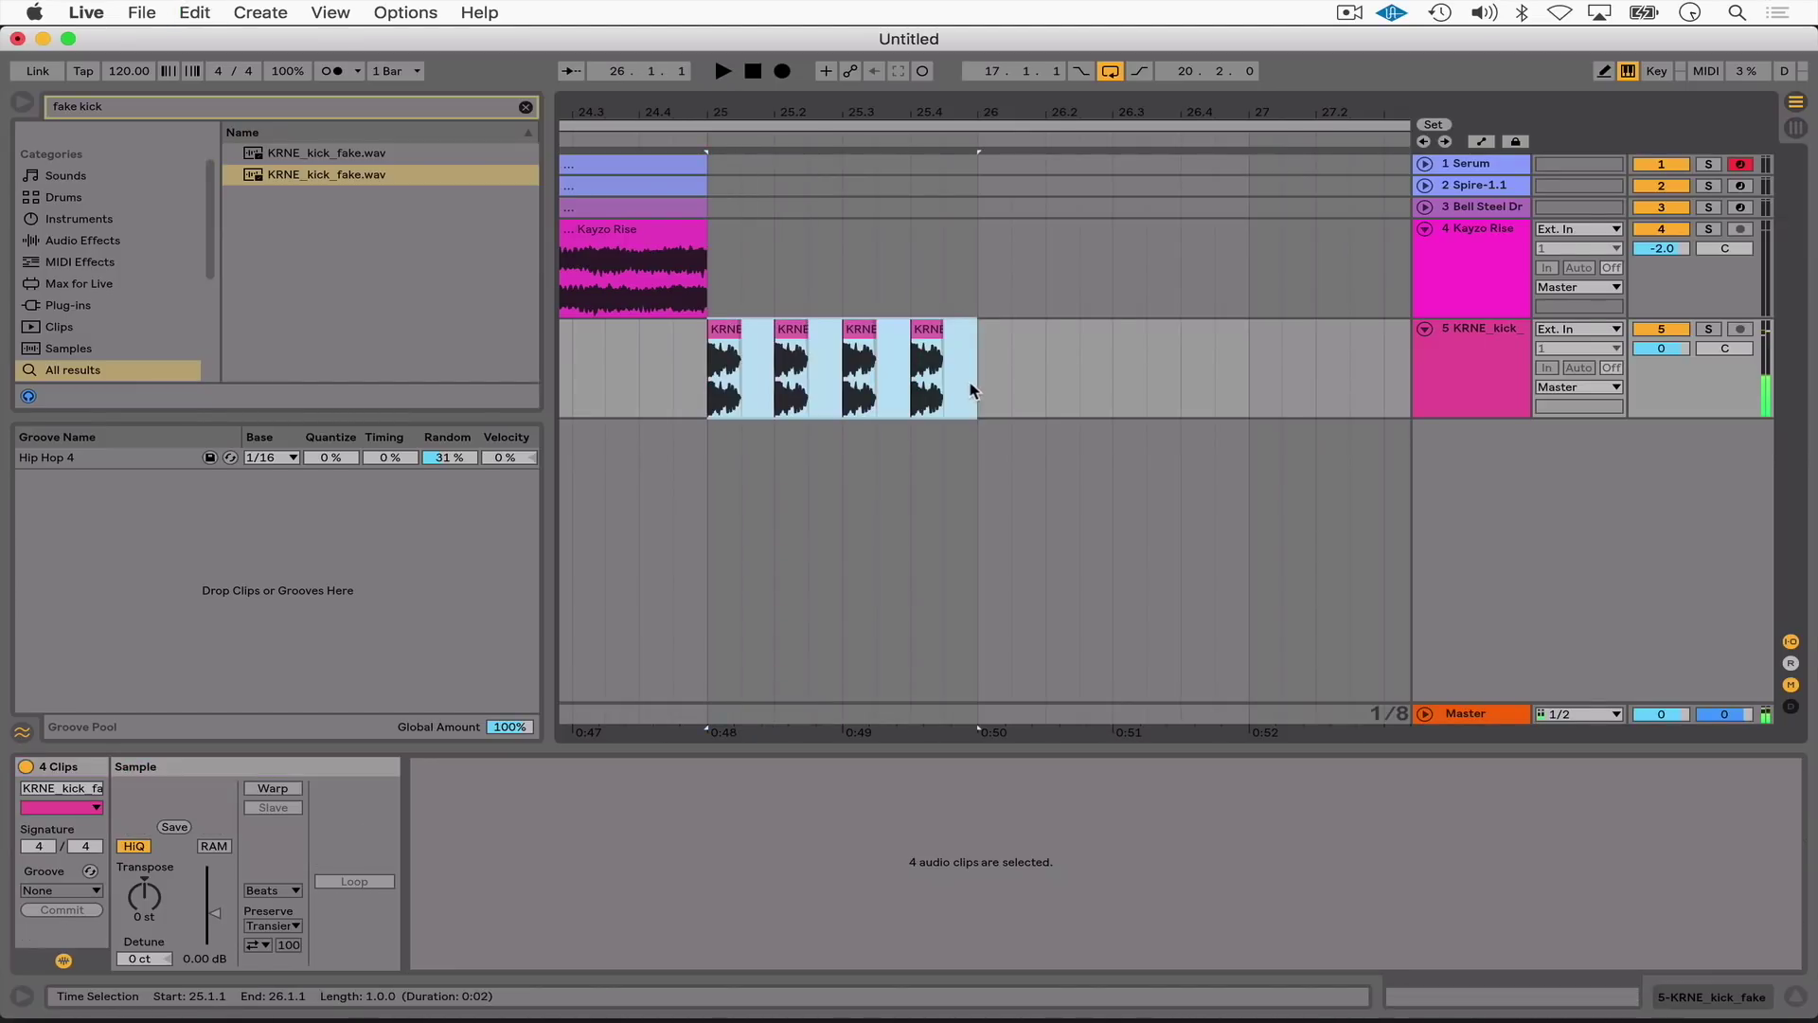
{"action": "key", "text": "super+d"}
{"action": "key", "text": "super+d"}
{"action": "key", "text": "super+d"}
Add a MIDI track with the Add Donk rack and give it a bass clip covering bars 25 through 28.
{"action": "left_click", "coordinate": [1454, 386]}
{"action": "key", "text": "super+shift+t"}
{"action": "key", "text": "super+f"}
{"action": "type", "text": "add ba"}
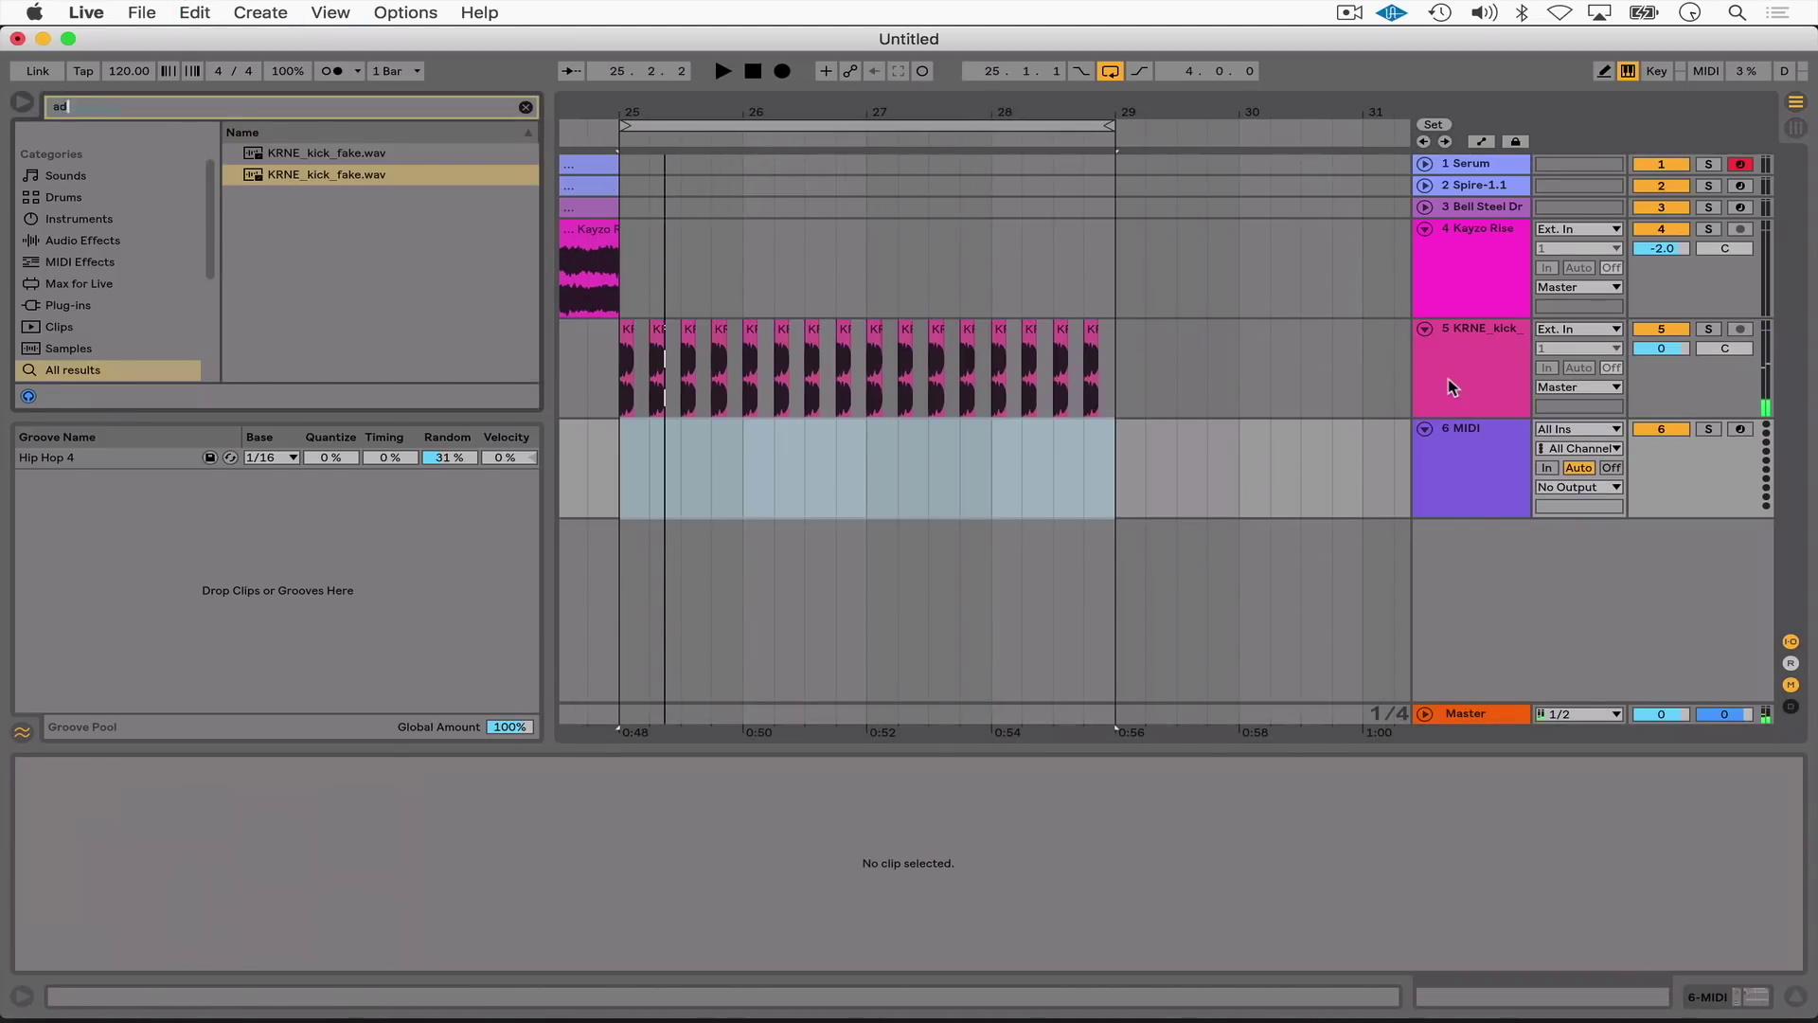
{"action": "key", "text": "BackSpace"}
{"action": "key", "text": "BackSpace"}
{"action": "type", "text": "donk"}
{"action": "key", "text": "Down"}
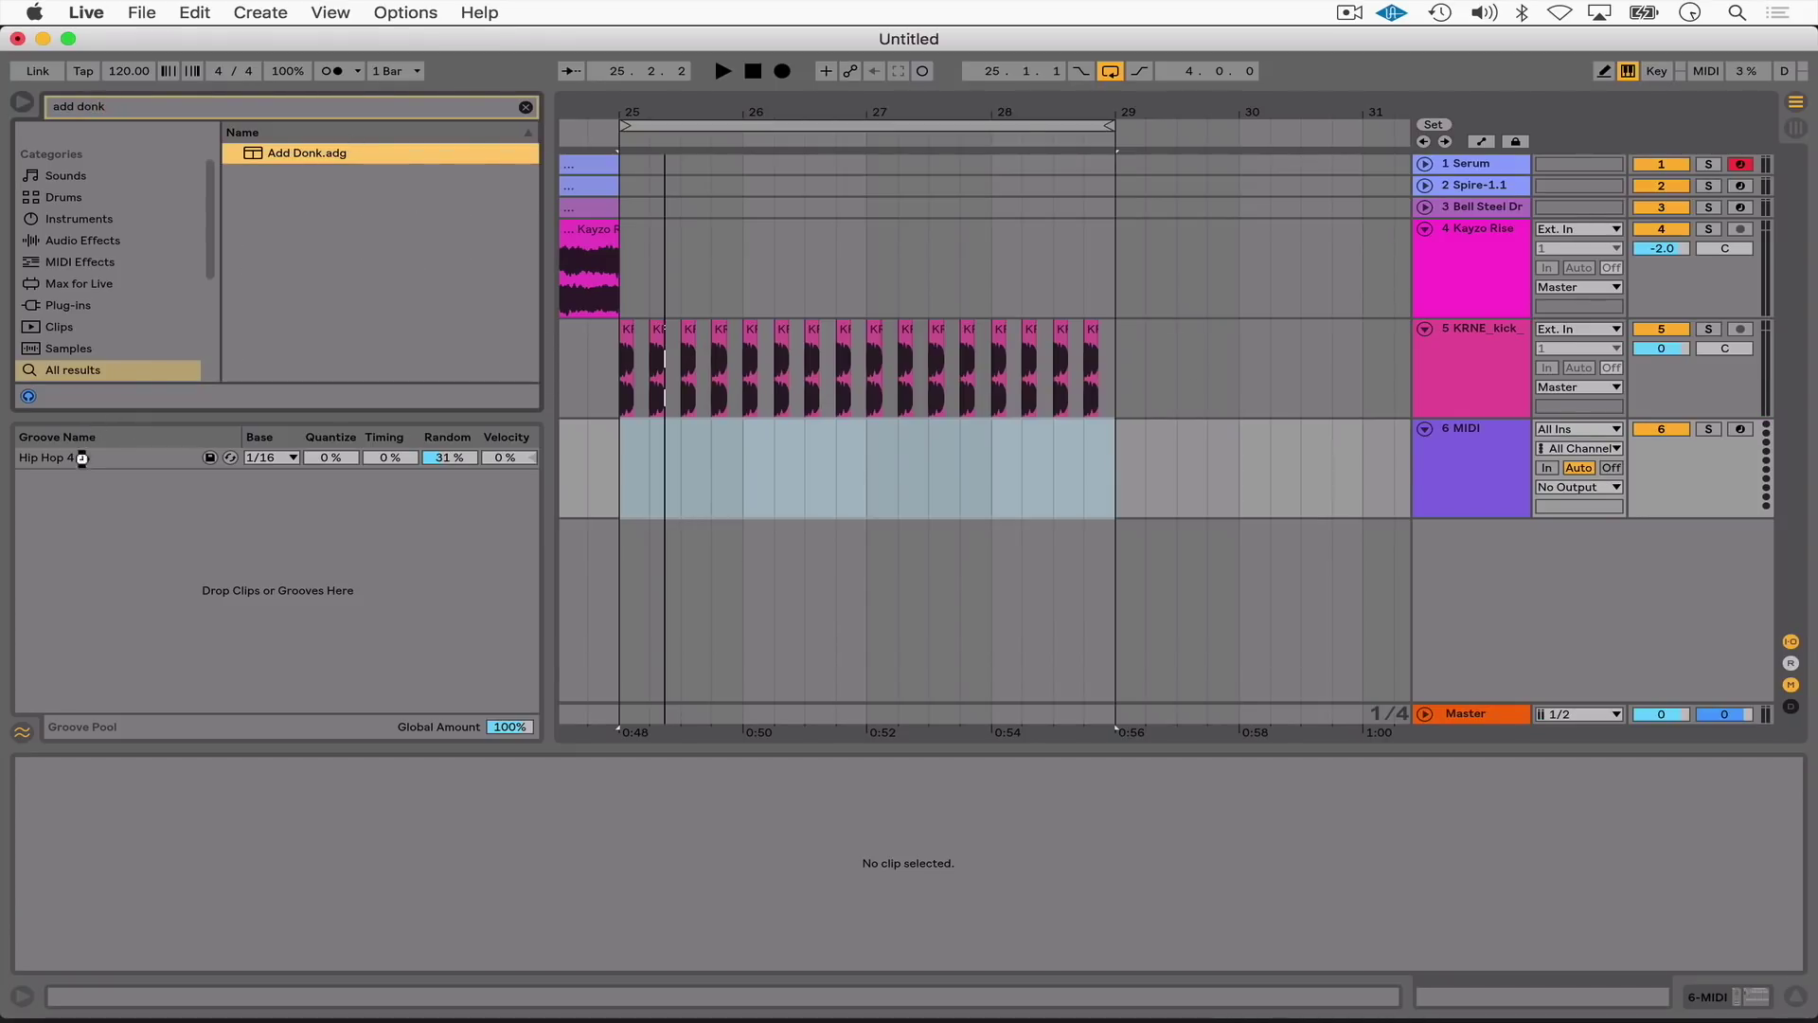
{"action": "key", "text": "Return"}
{"action": "left_click_drag", "start_coordinate": [113, 690], "coordinate": [945, 487]}
{"action": "key", "text": "space"}
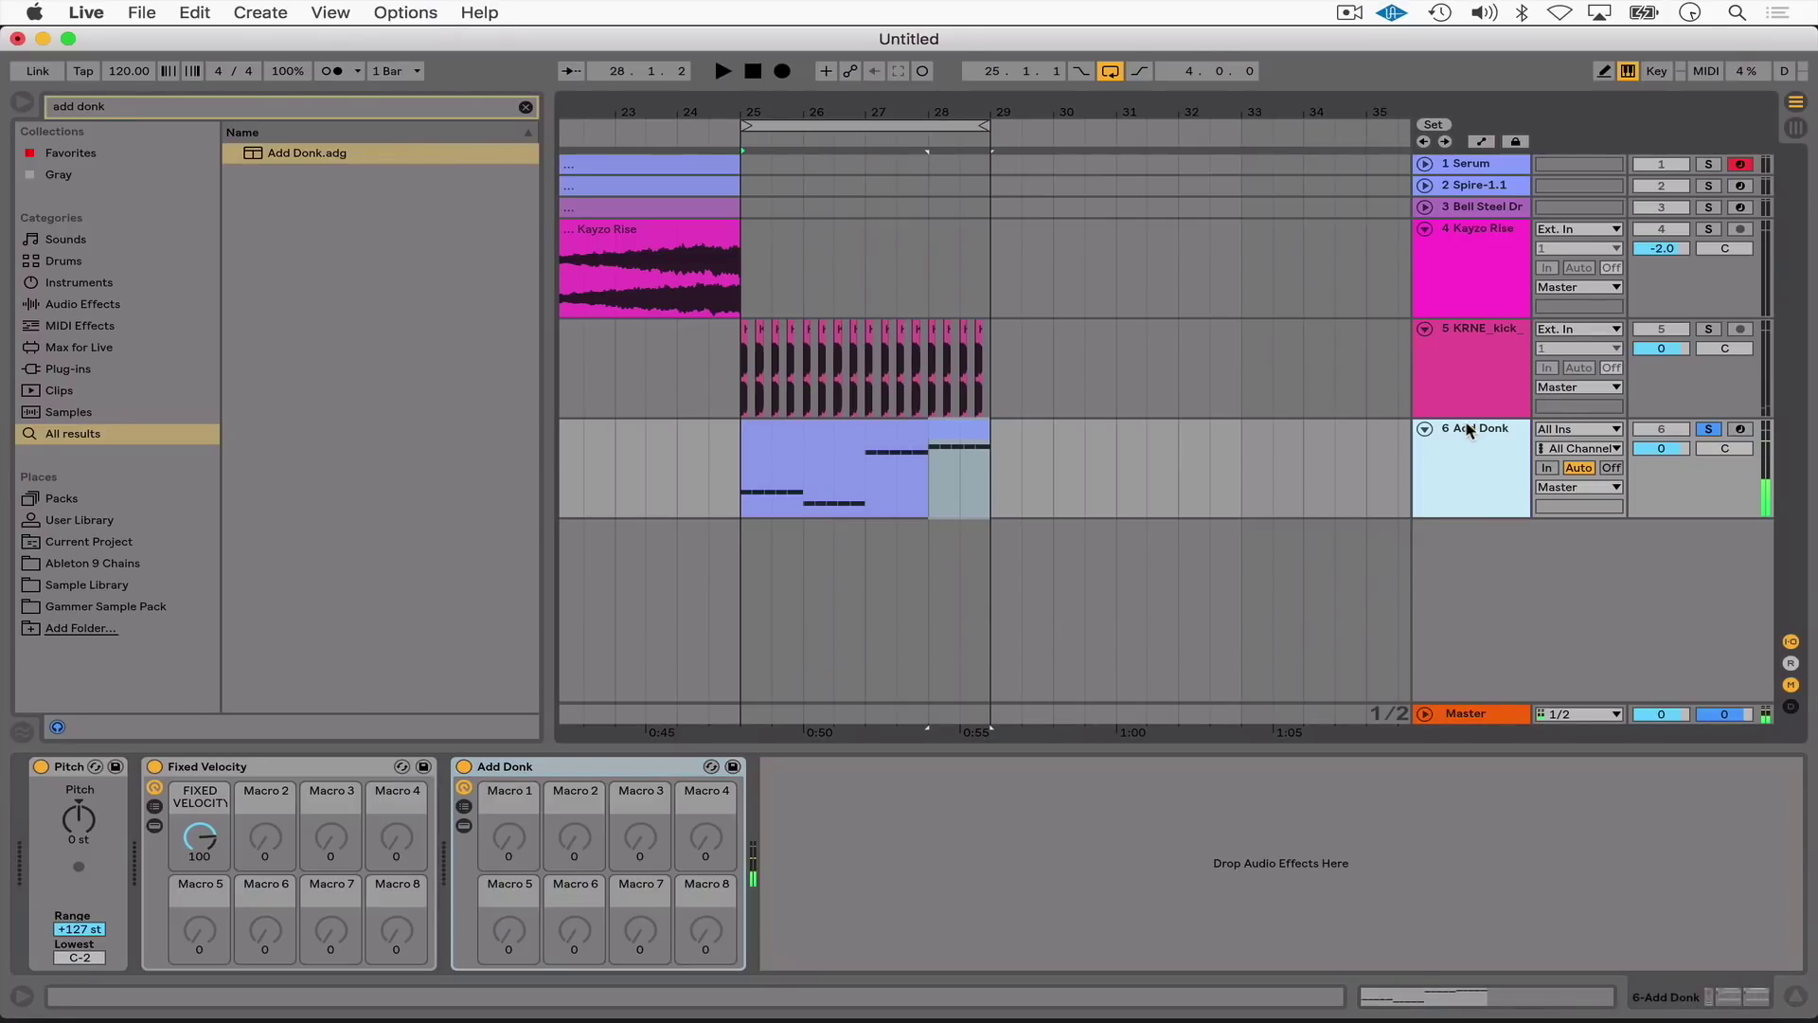
Group the Add Donk track and load the Kickstart effect onto the group.
{"action": "key", "text": "super+g"}
{"action": "key", "text": "super+f"}
{"action": "type", "text": "kickstart"}
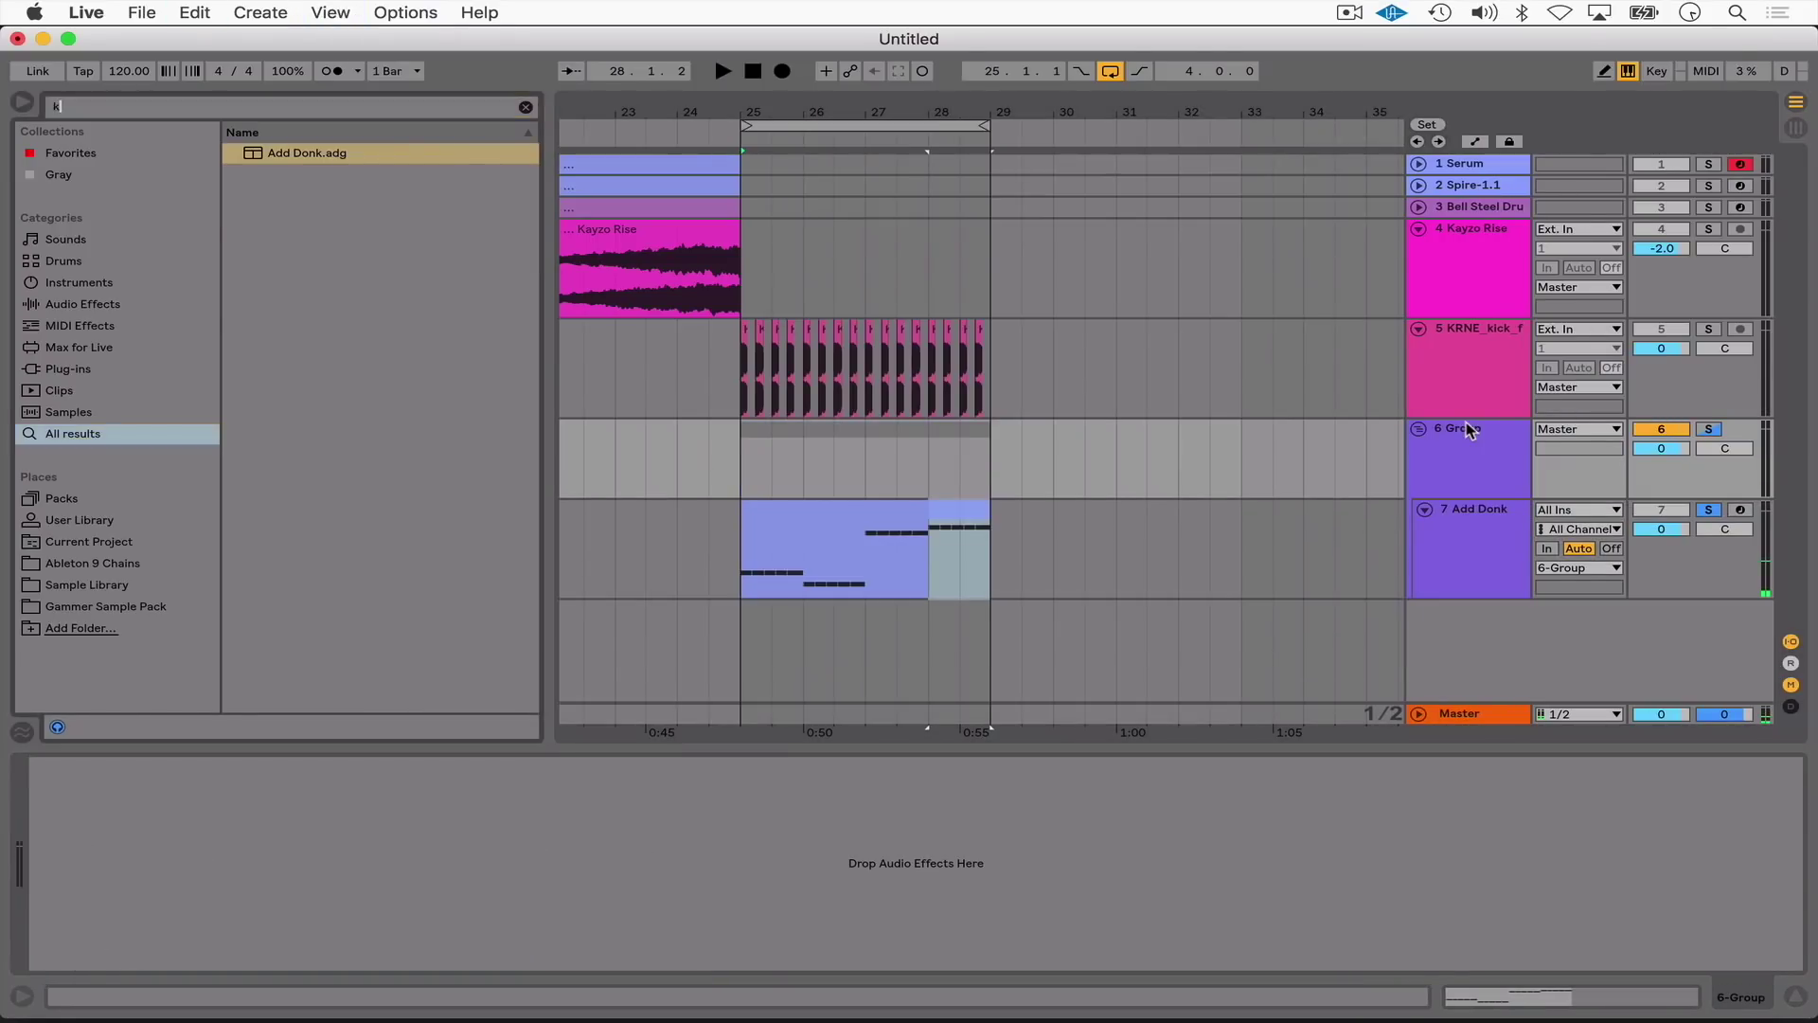
{"action": "key", "text": "Down"}
{"action": "key", "text": "Down"}
{"action": "key", "text": "Return"}
Set Kickstart to the fifth curve of the upper row with the mix at 71%, and hide its window.
{"action": "key", "text": "space"}
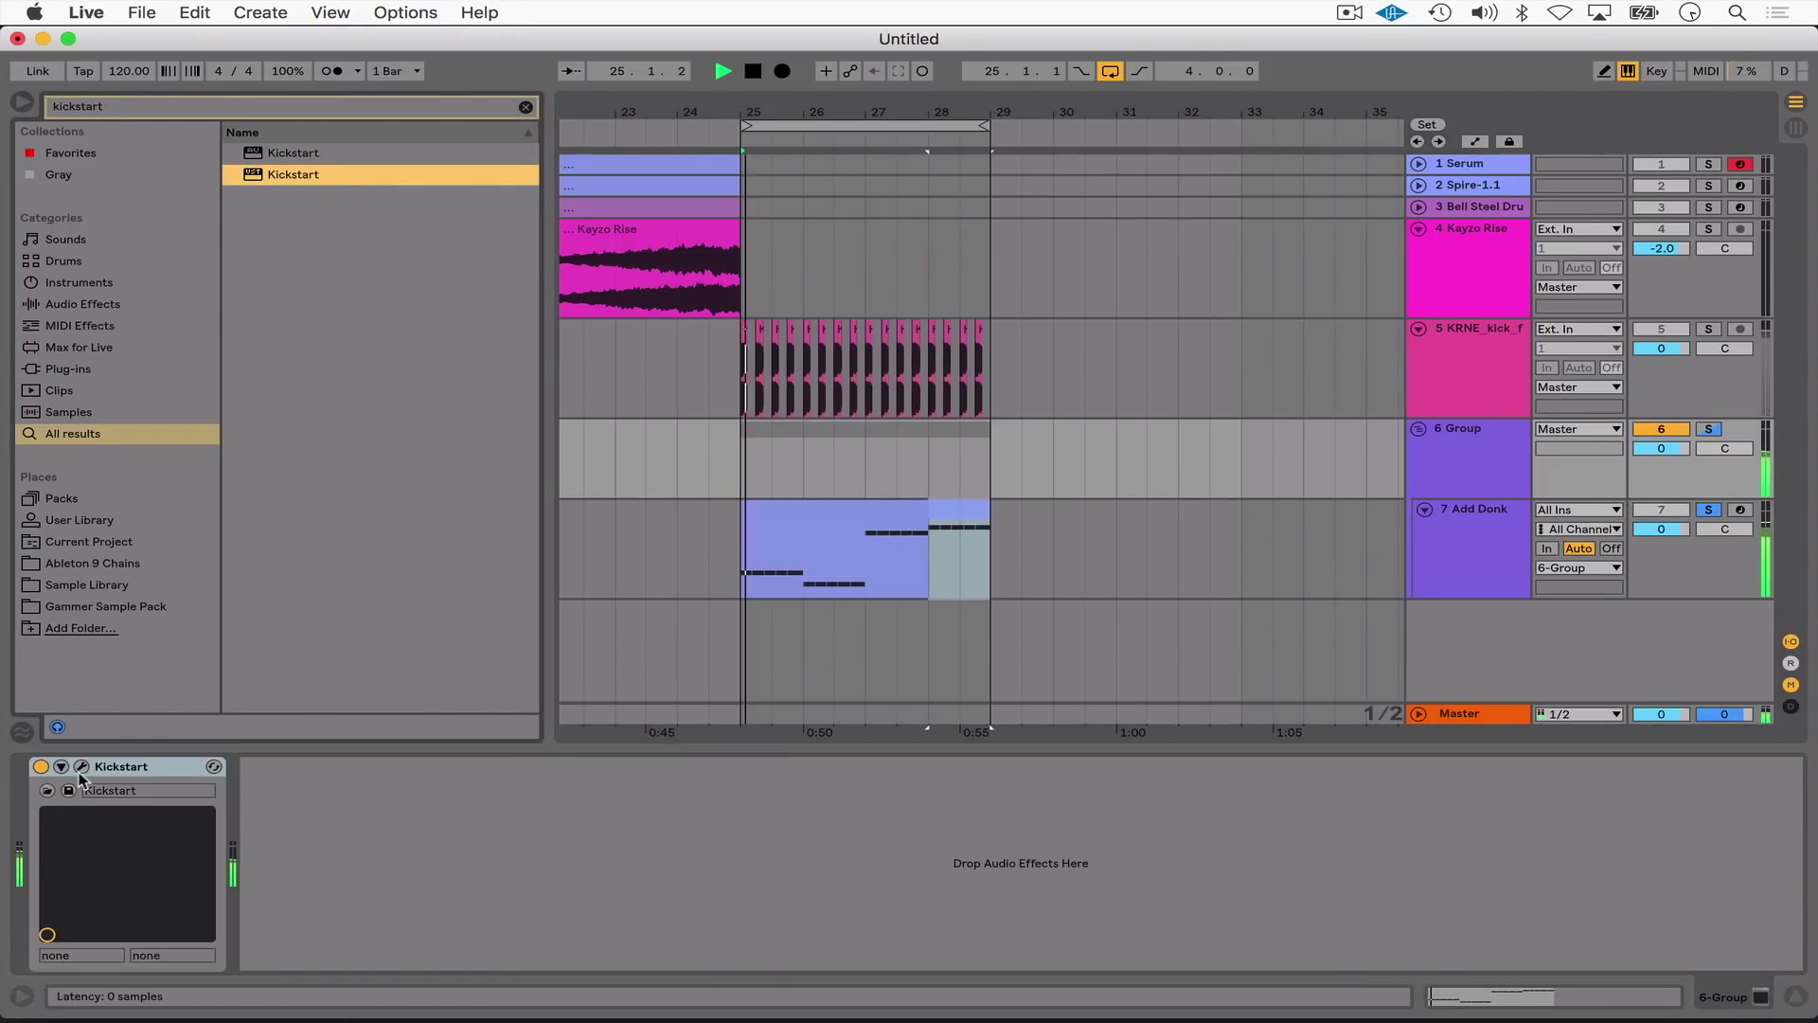
{"action": "left_click", "coordinate": [644, 404]}
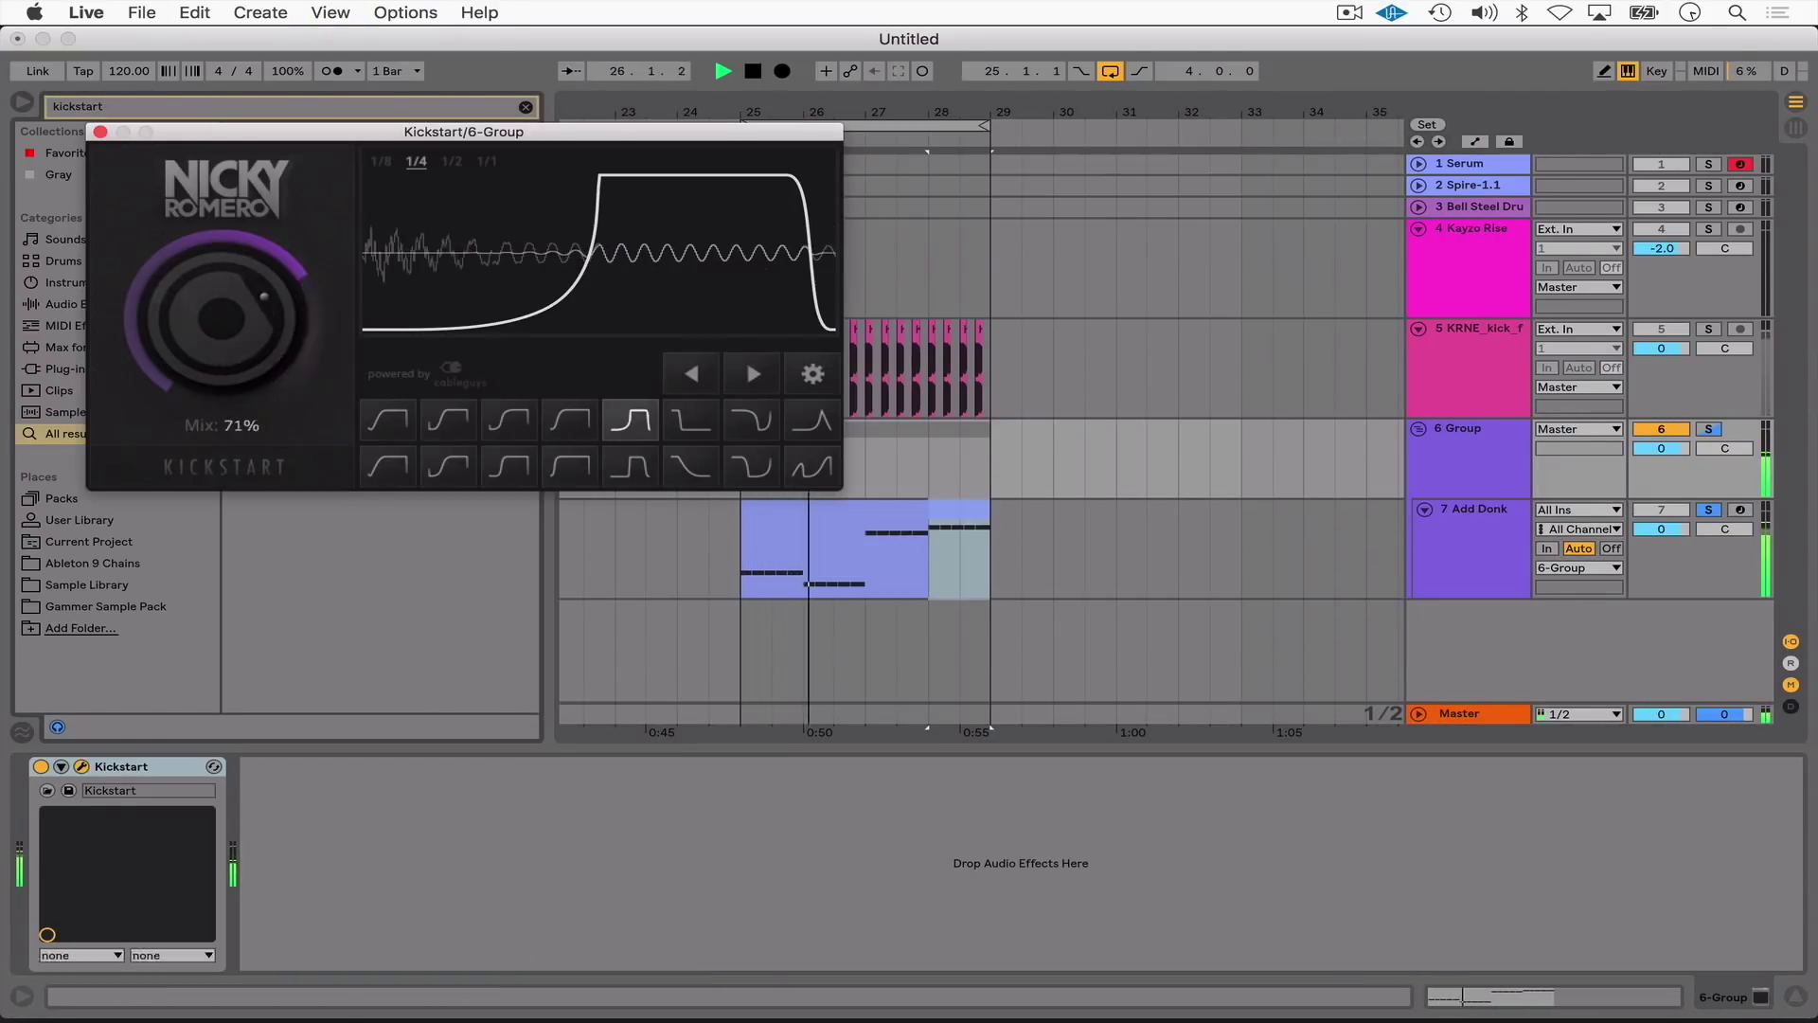
{"action": "key", "text": "super+alt+p"}
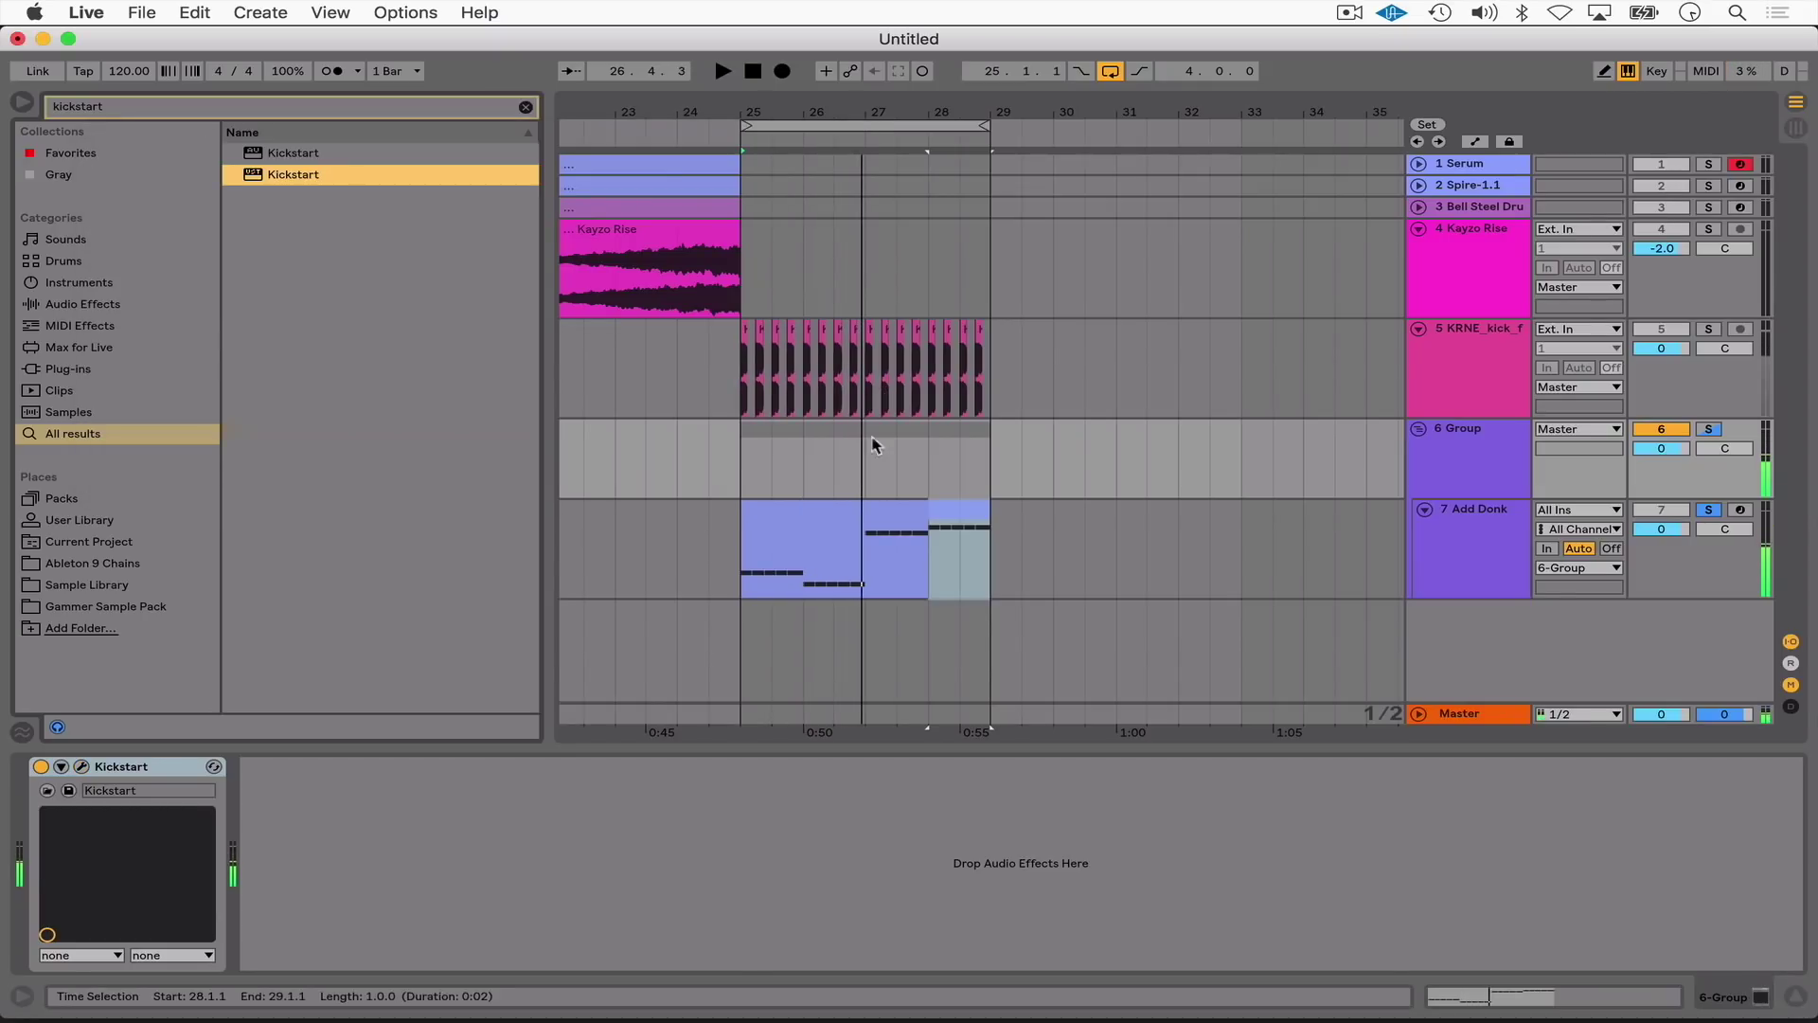
Open the Massive synth in the Add Donk rack's Donk chain and examine its second envelope during playback.
{"action": "left_click", "coordinate": [837, 514]}
{"action": "key", "text": "space"}
{"action": "left_click", "coordinate": [483, 819]}
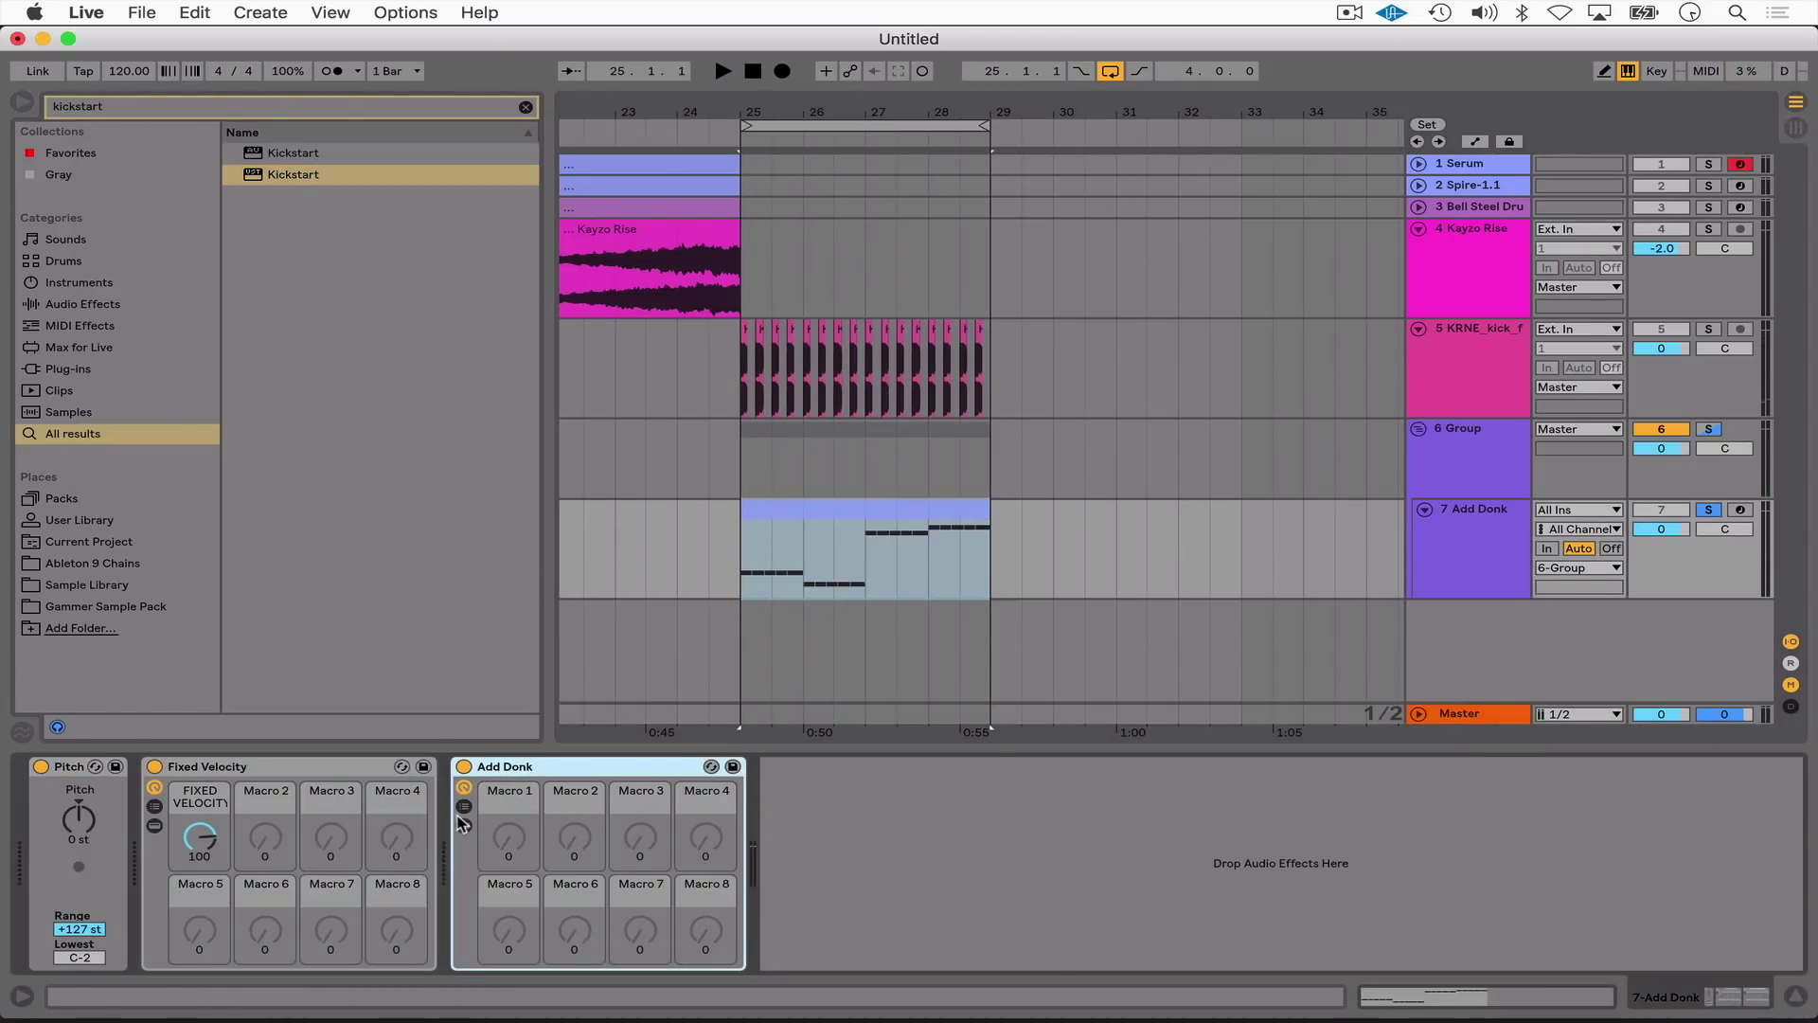
{"action": "left_click", "coordinate": [464, 806]}
{"action": "left_click", "coordinate": [839, 824]}
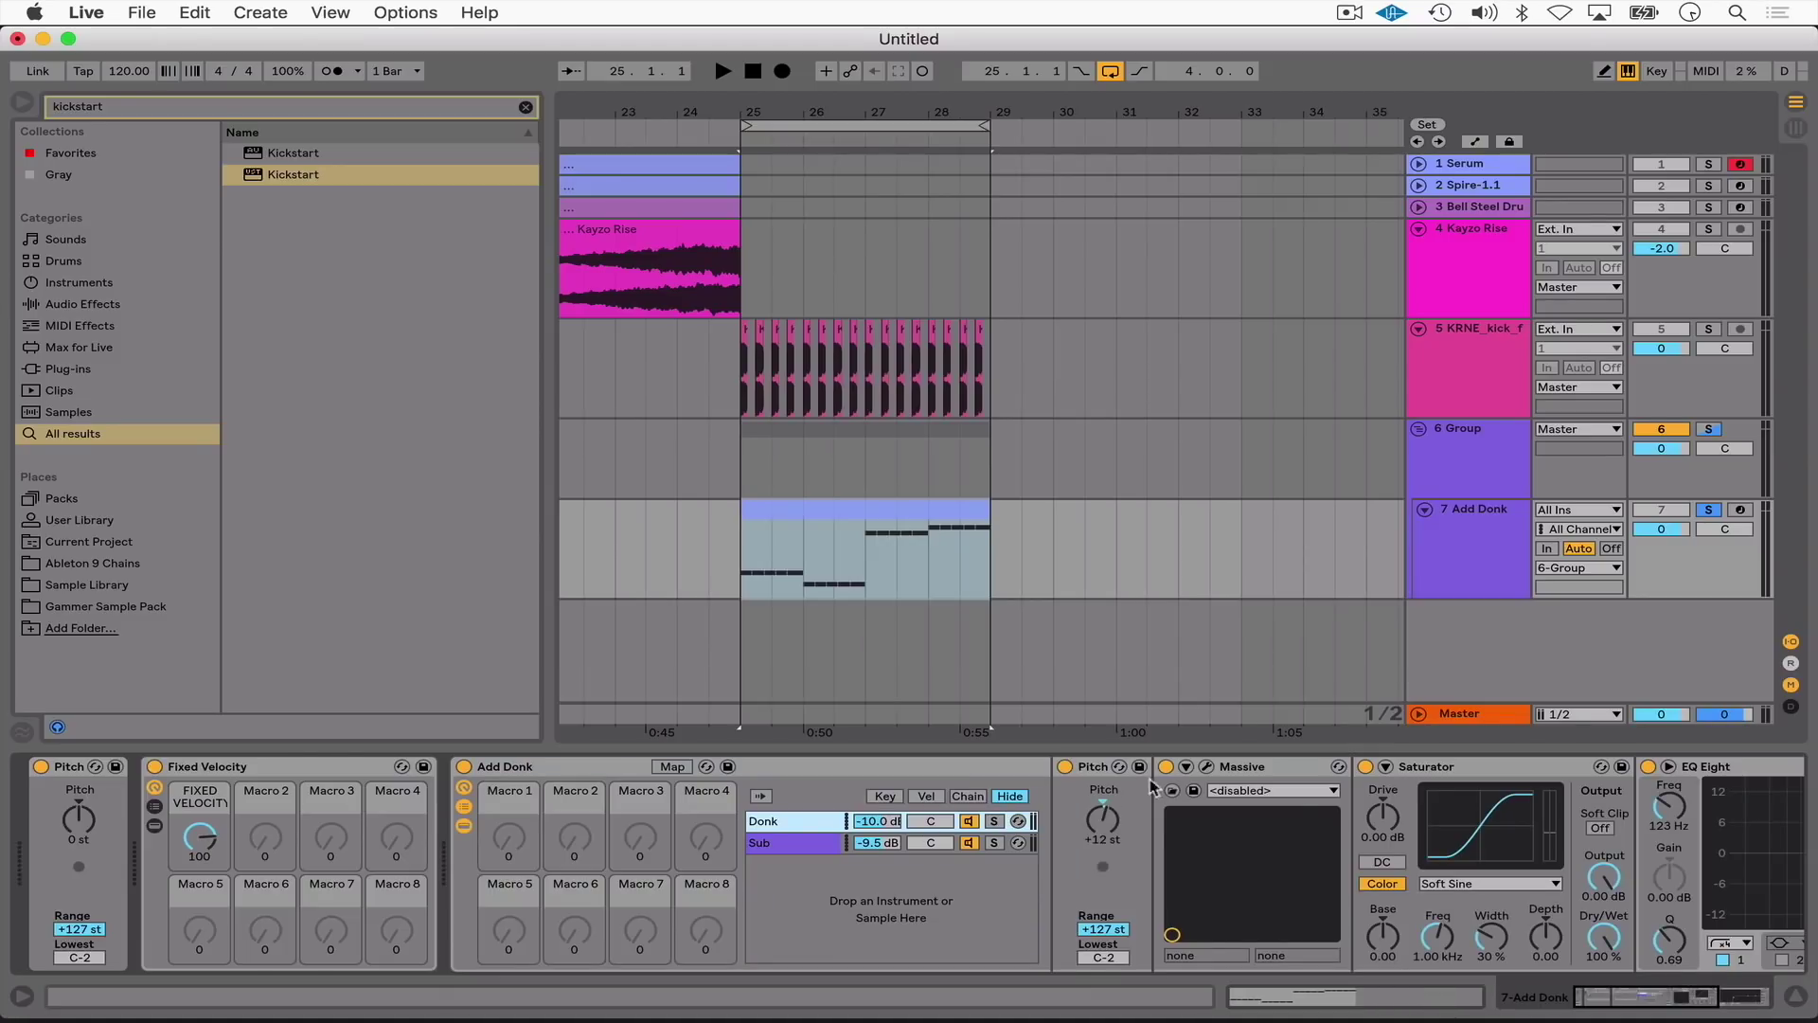
{"action": "left_click", "coordinate": [1193, 789]}
{"action": "key", "text": "space"}
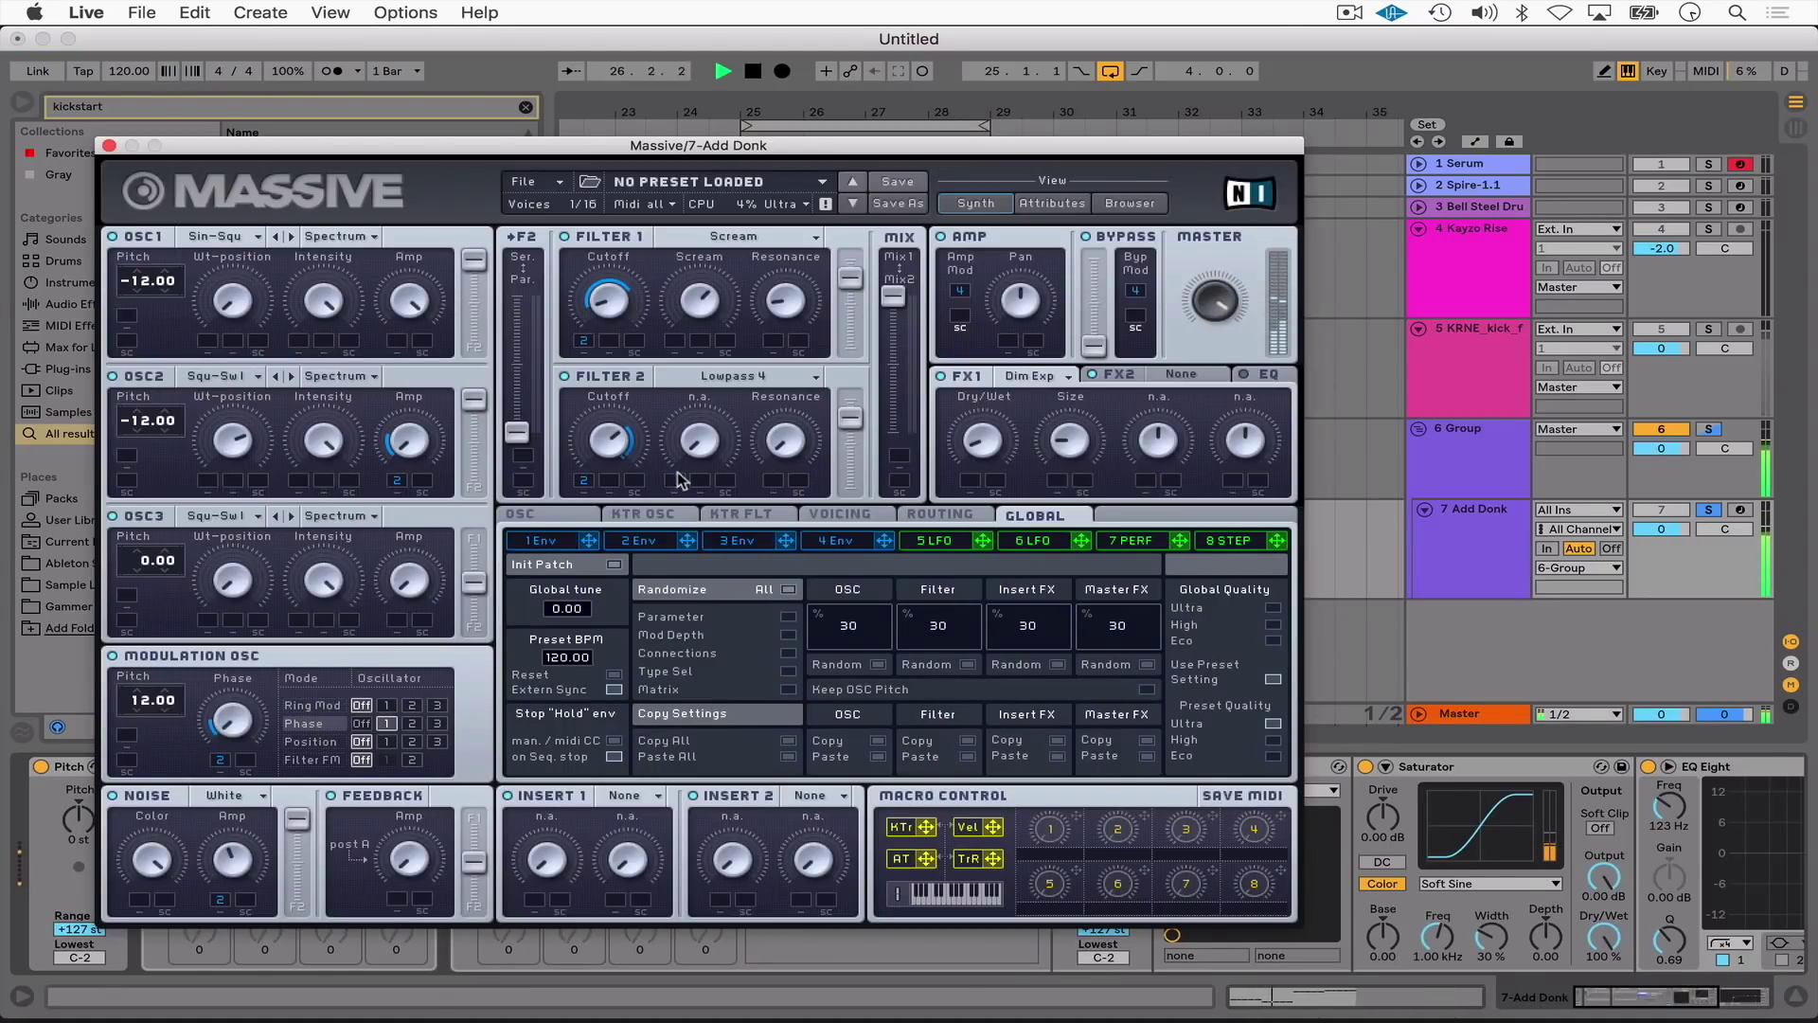
{"action": "left_click", "coordinate": [663, 538]}
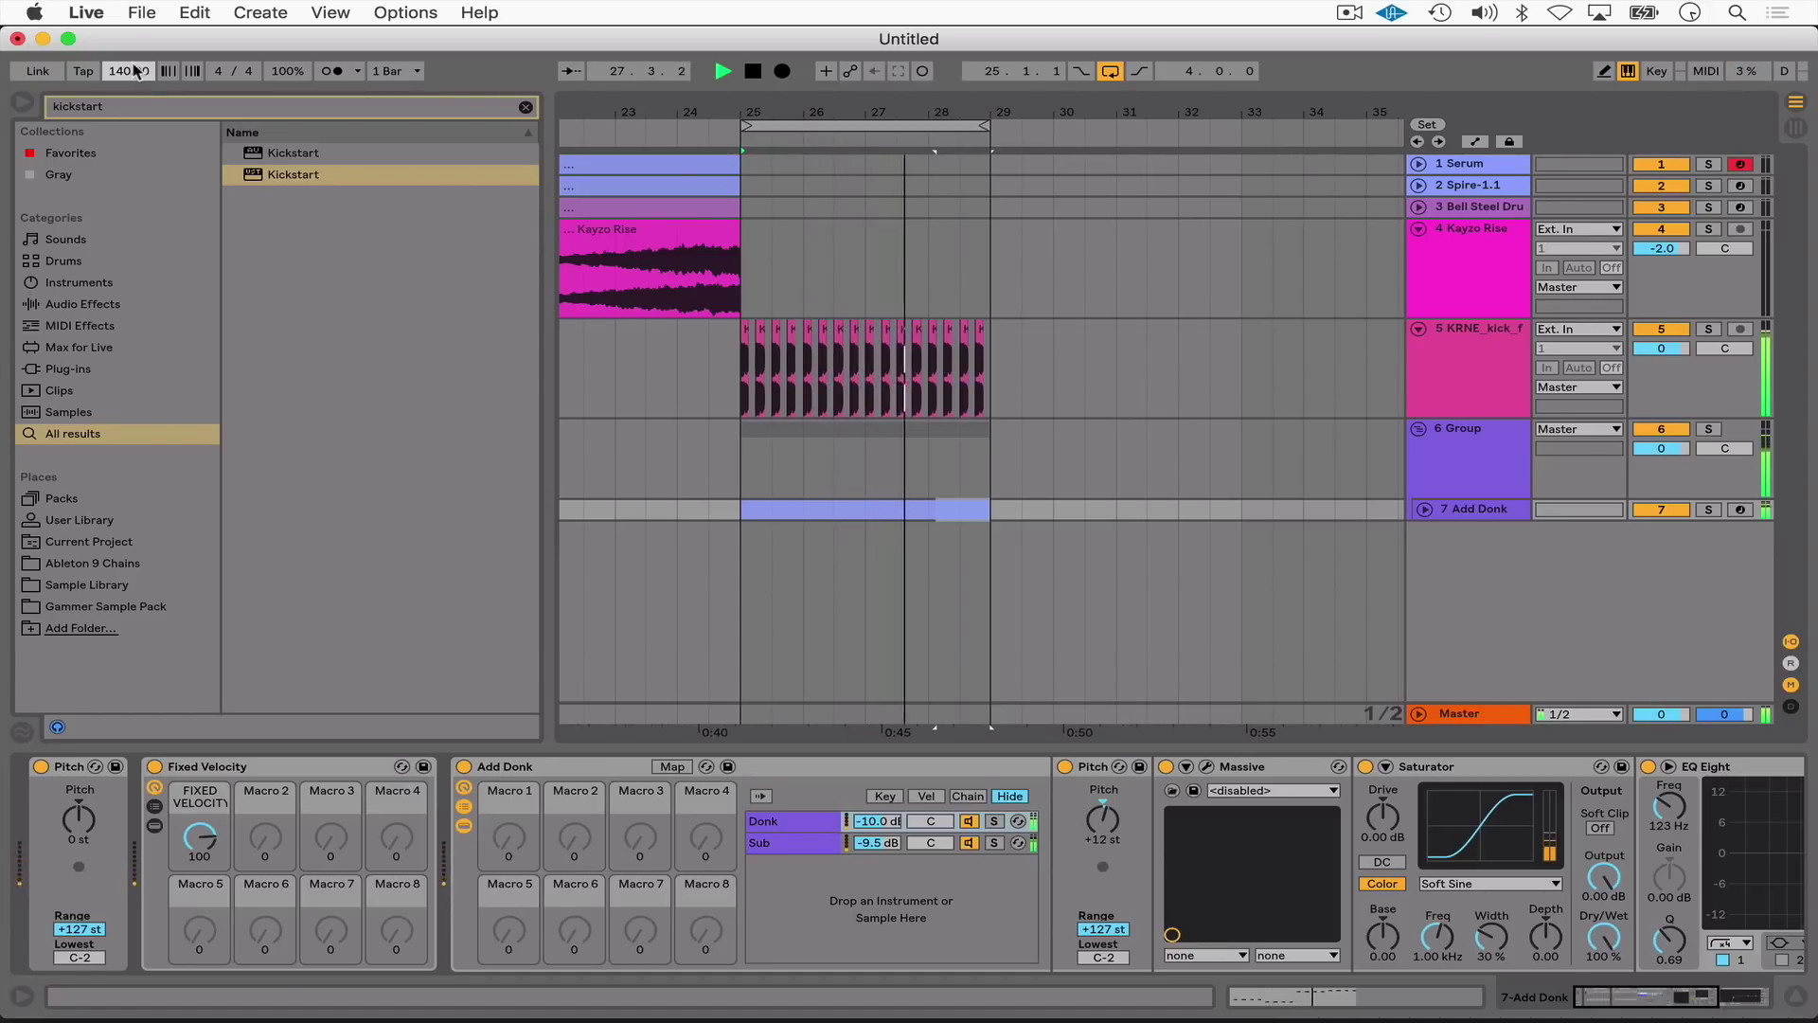
Expand the Add Donk track and move the Serum track into the same group.
{"action": "key", "text": "minus"}
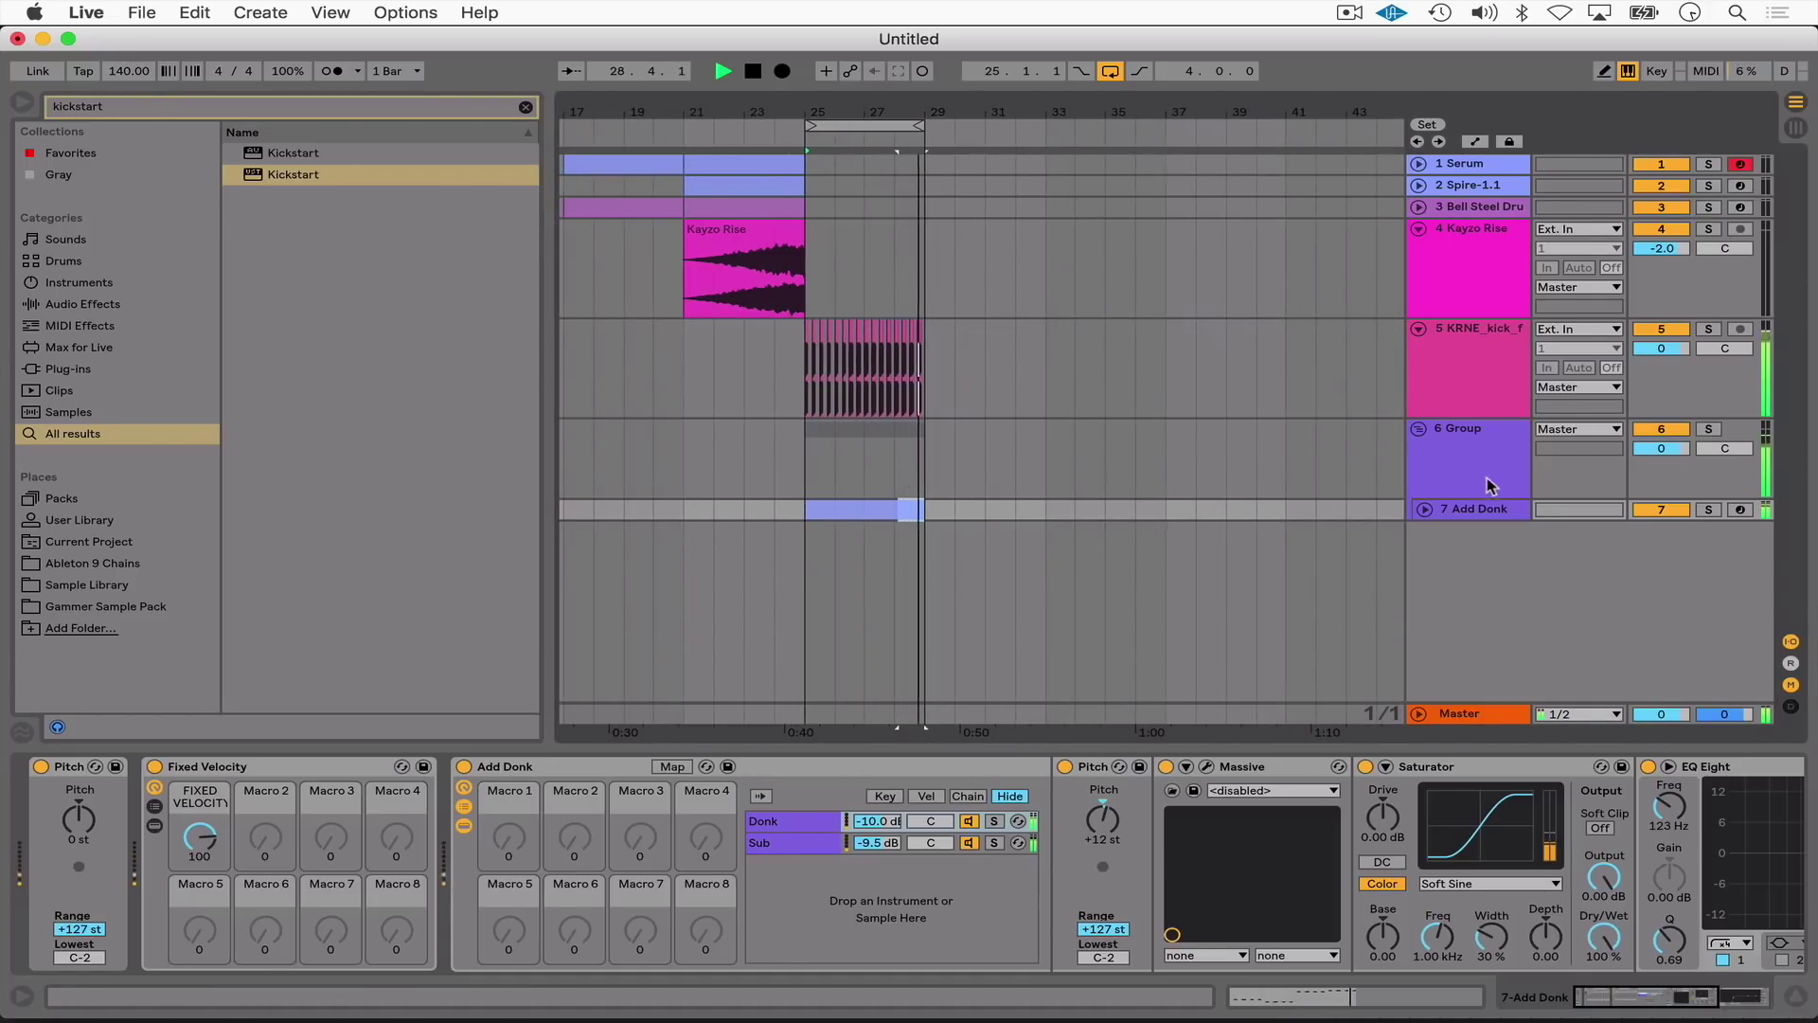
{"action": "left_click", "coordinate": [1426, 510]}
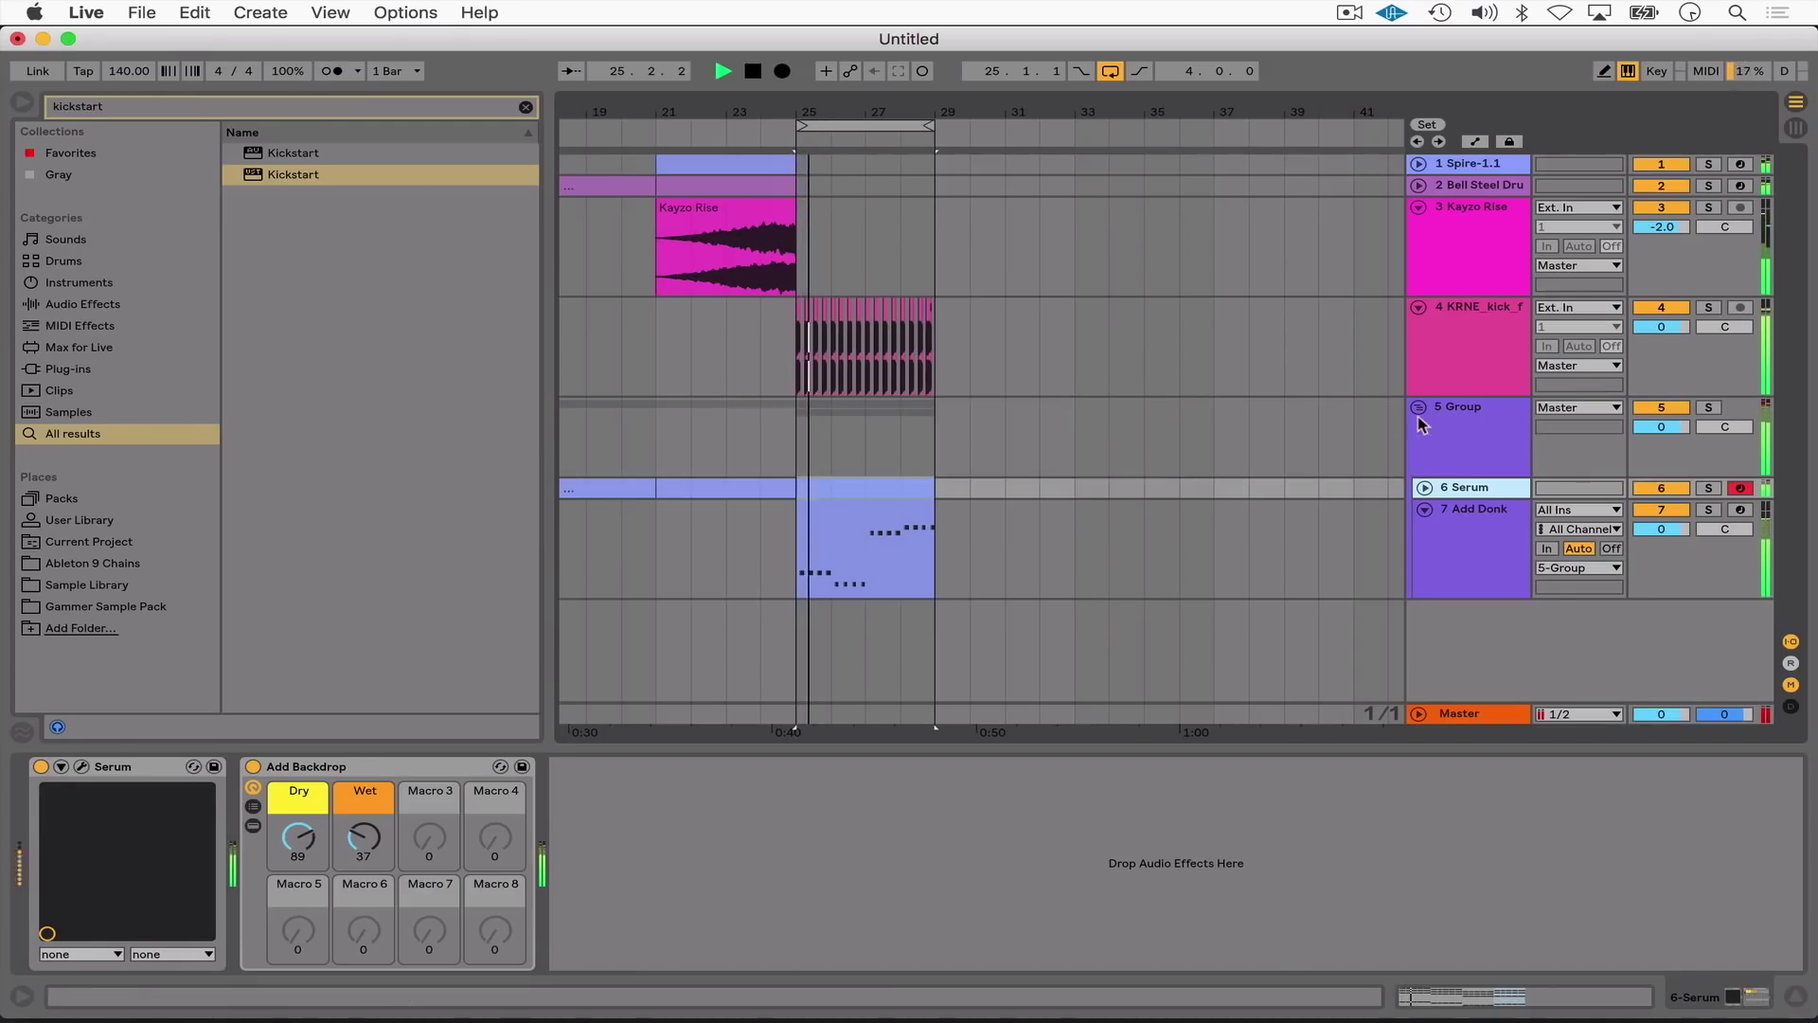
{"action": "left_click", "coordinate": [1423, 425]}
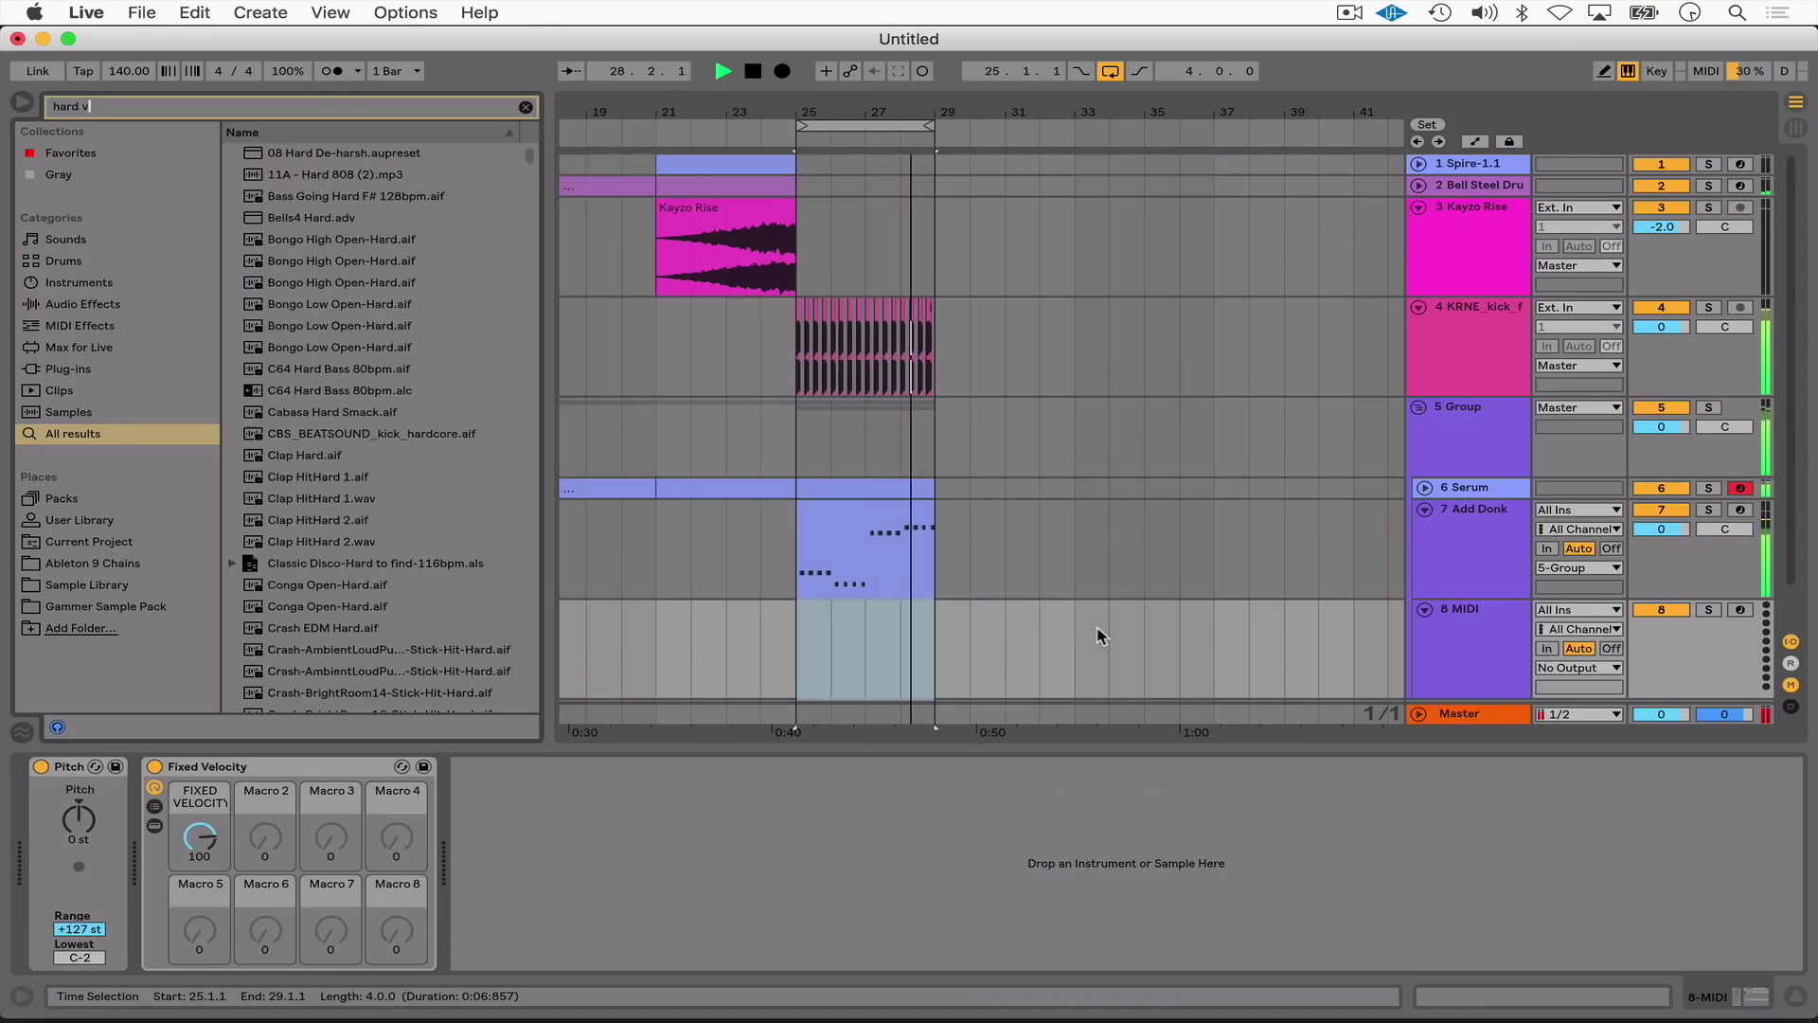
Search for "hard voca" and load the Hard Vocal Chops rack onto the new MIDI track below Add Donk.
{"action": "type", "text": "oca"}
{"action": "key", "text": "Down"}
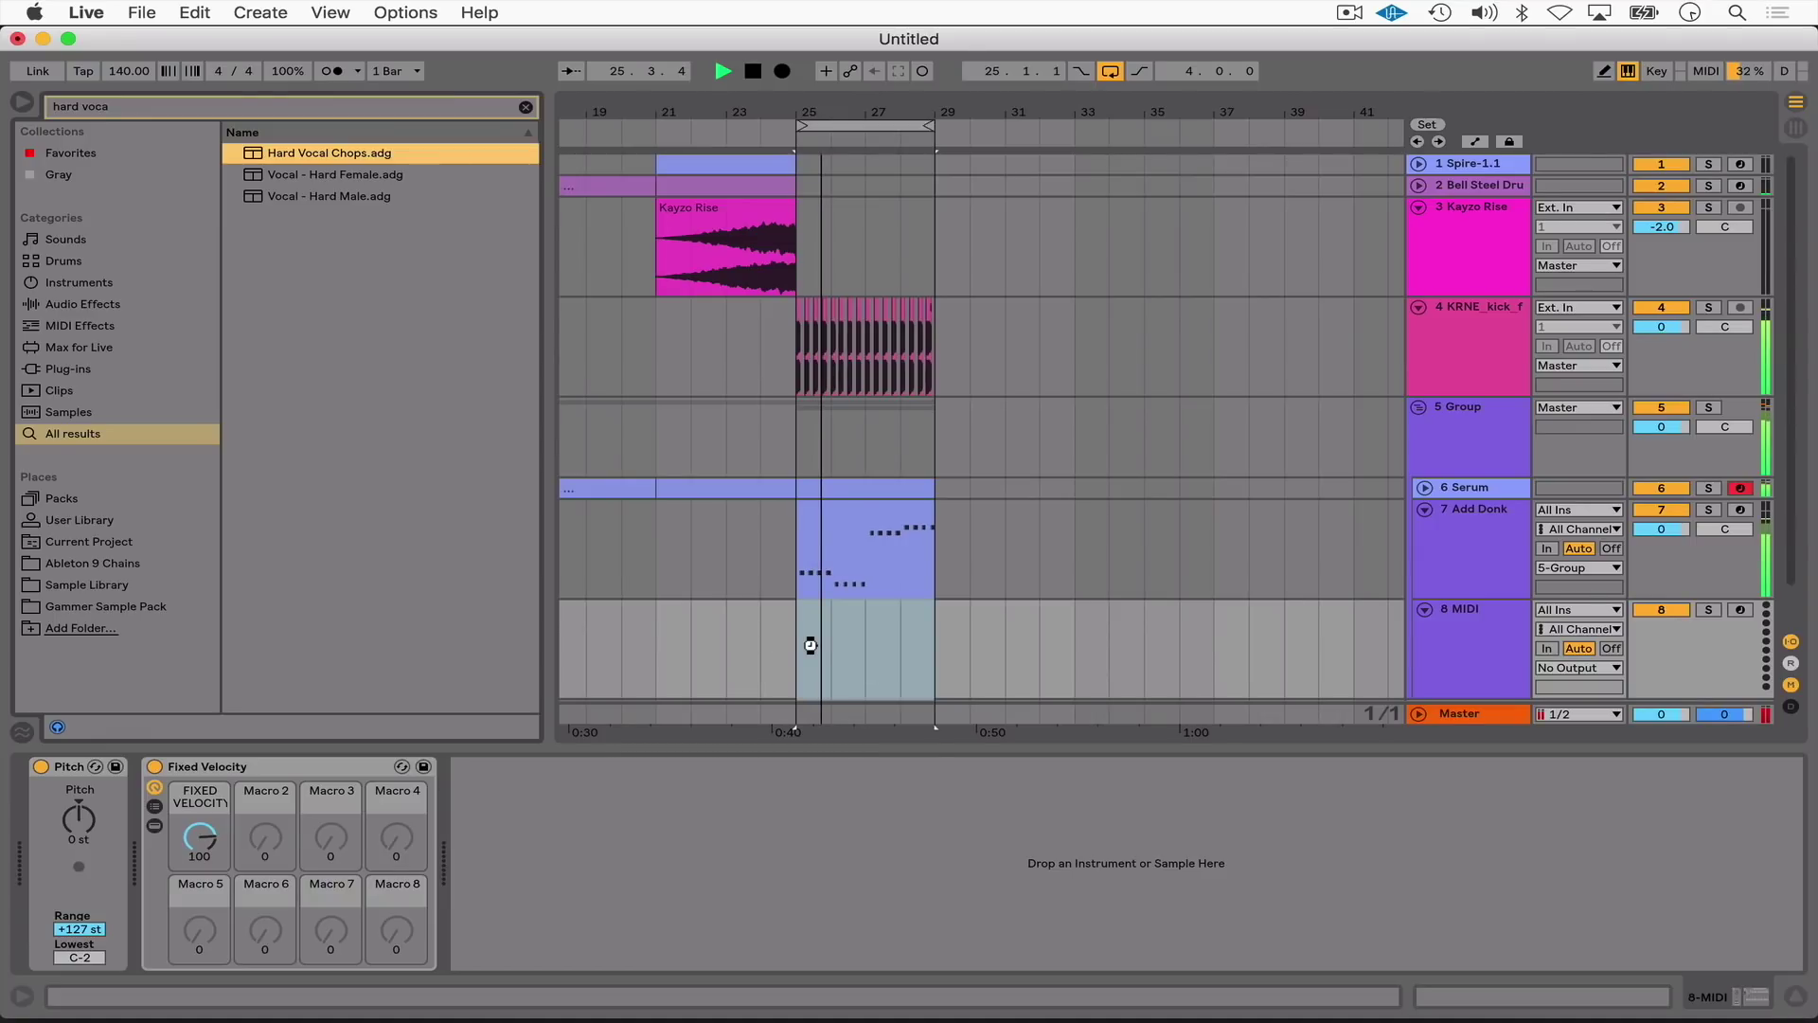
{"action": "left_click_drag", "start_coordinate": [810, 646], "coordinate": [812, 648]}
{"action": "key", "text": "plus"}
{"action": "key", "text": "plus"}
{"action": "left_click", "coordinate": [636, 601]}
{"action": "key", "text": "space"}
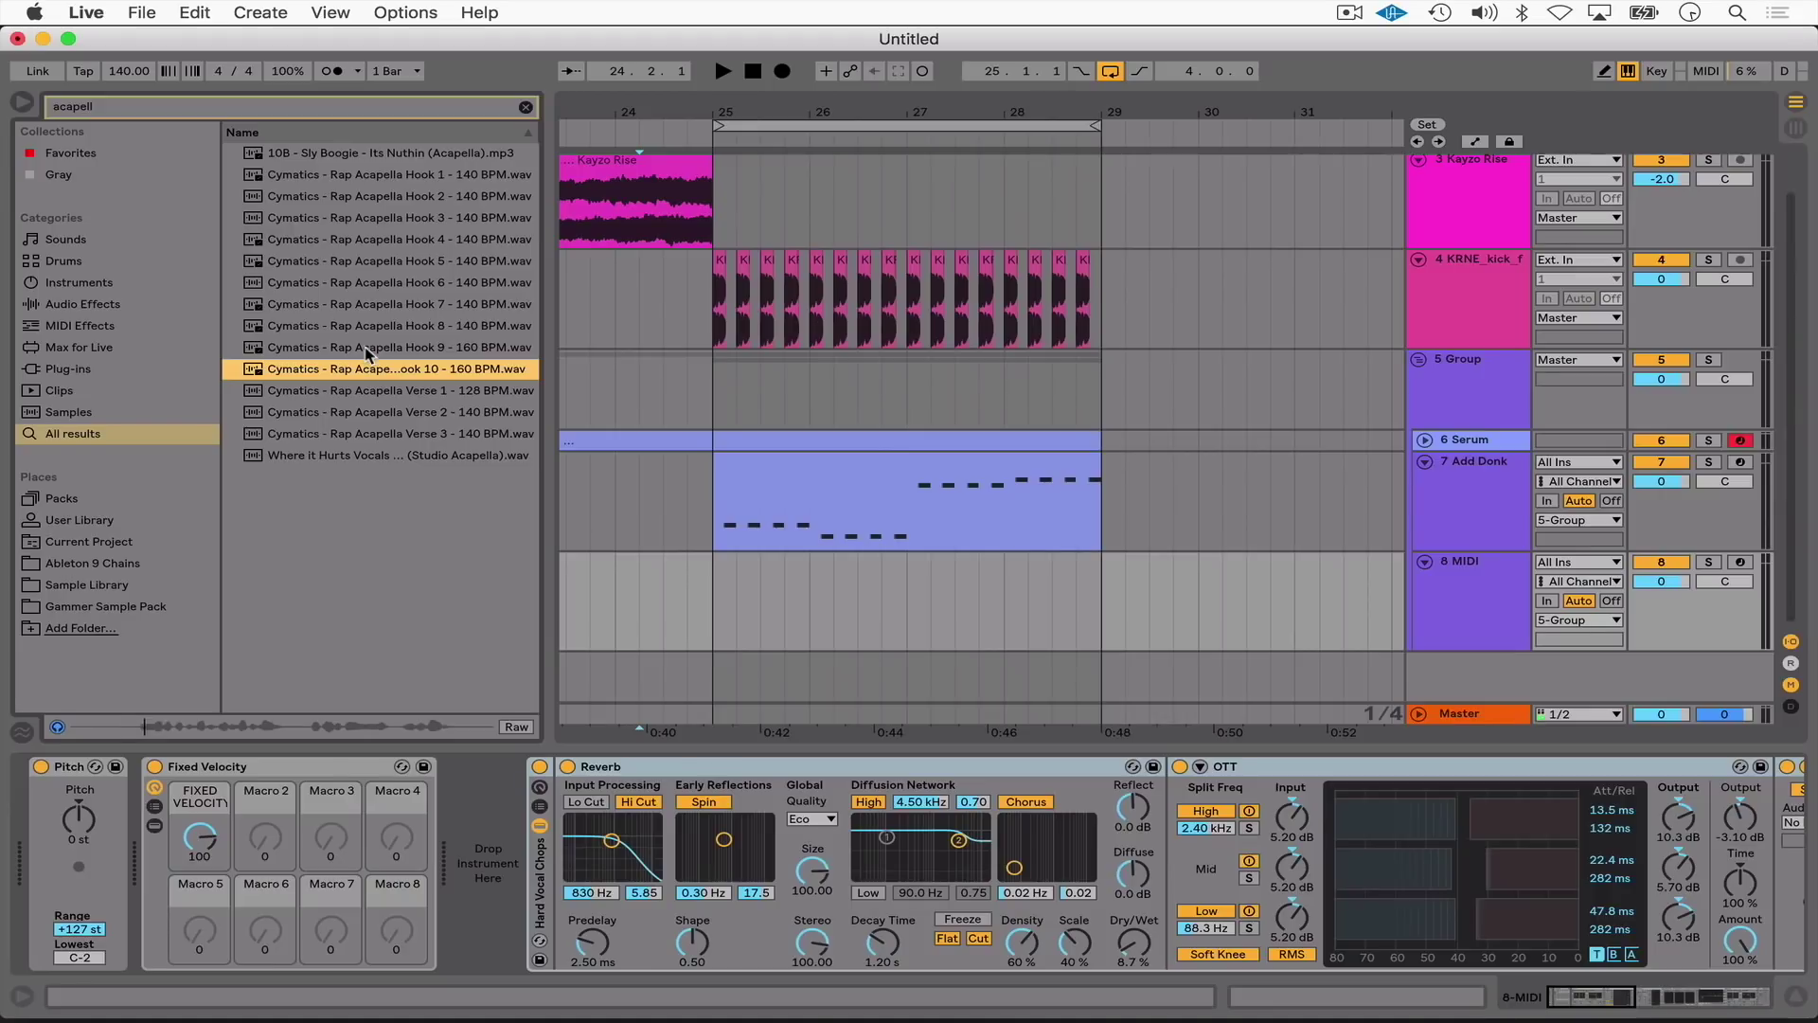
Place the Where it Hurts studio acapella at bar 25 and turn on warping in Complex mode.
{"action": "left_click", "coordinate": [372, 452]}
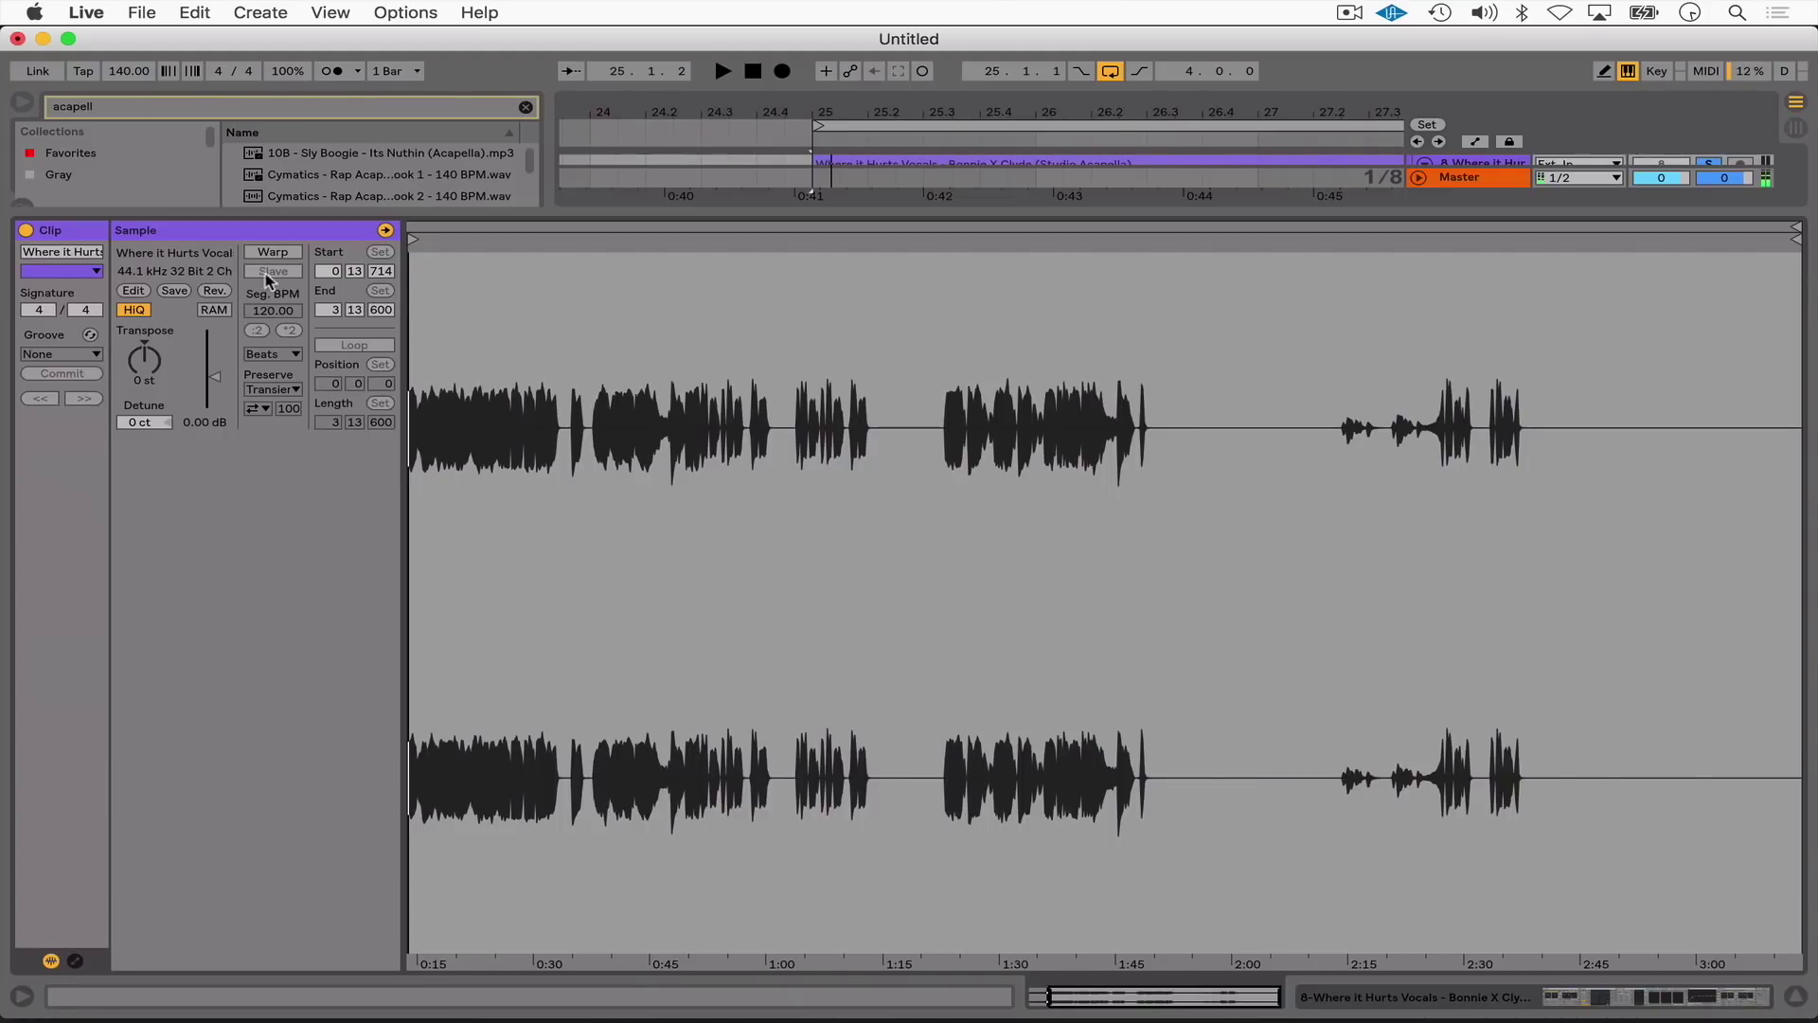
{"action": "left_click", "coordinate": [272, 252]}
{"action": "left_click", "coordinate": [273, 354]}
{"action": "left_click", "coordinate": [274, 440]}
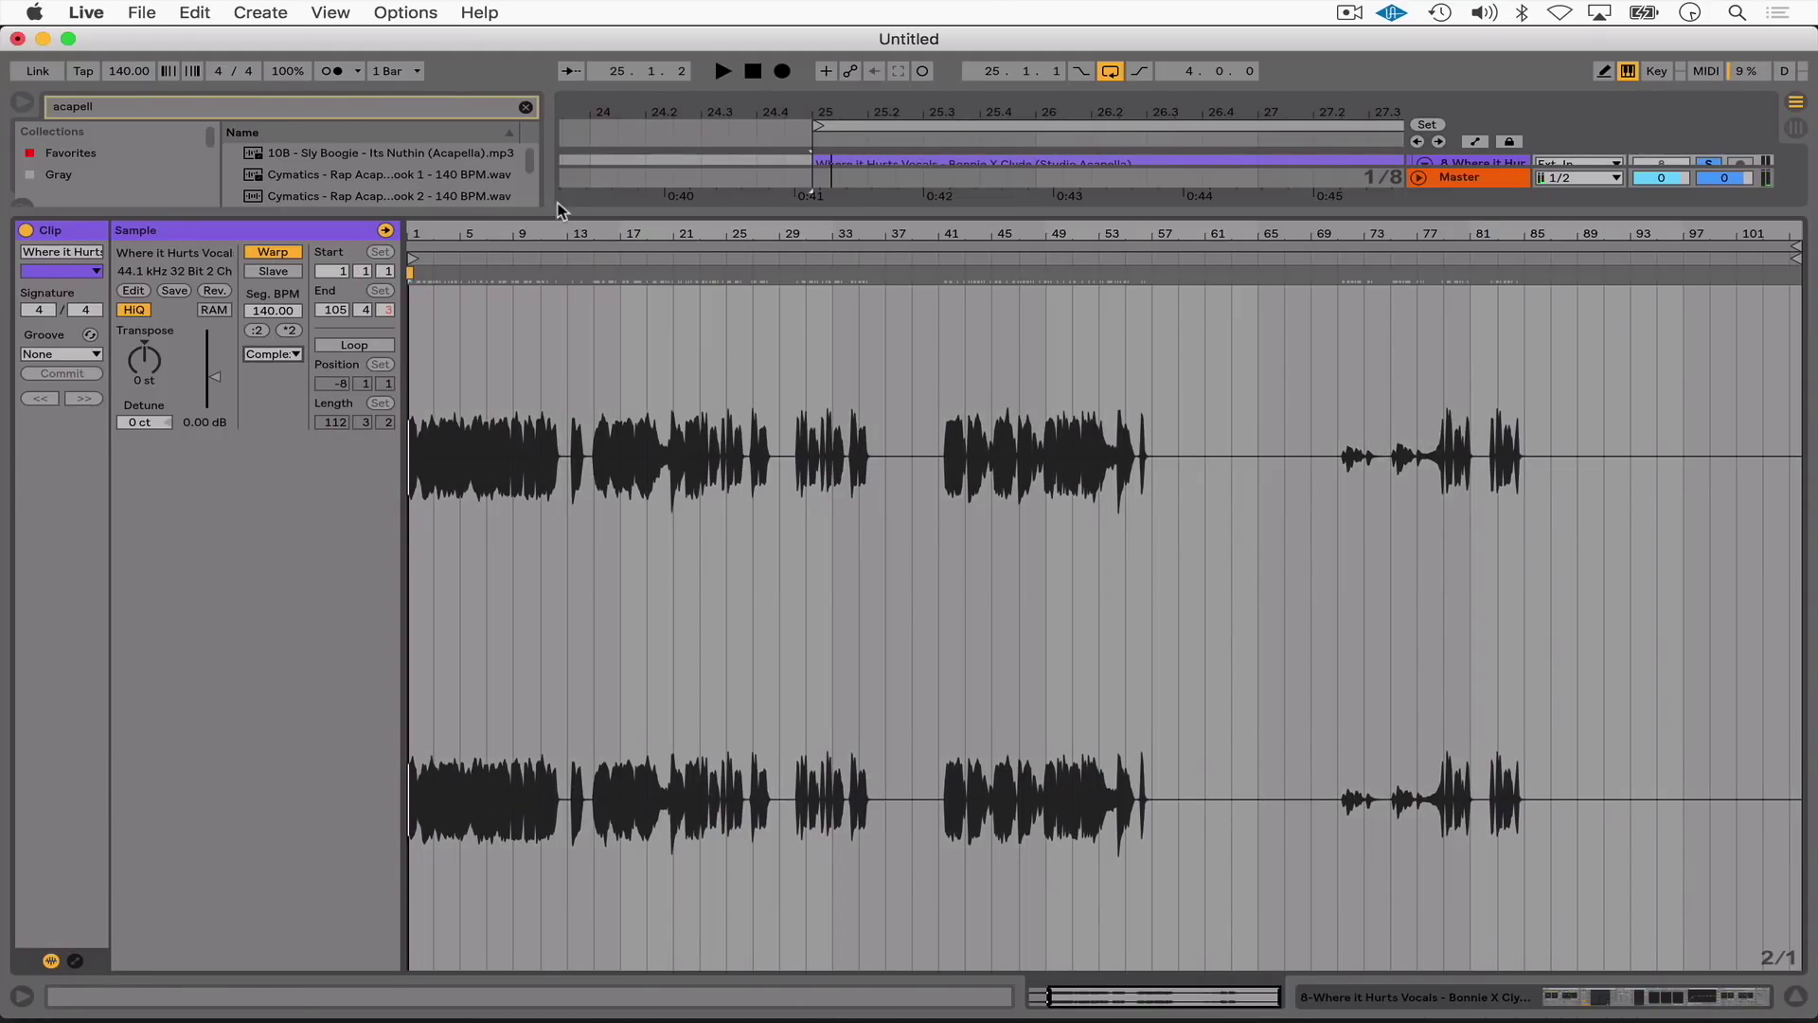
Shrink the clip view and set the acapella's warp mode to Complex Pro.
{"action": "left_click_drag", "start_coordinate": [561, 210], "coordinate": [520, 829]}
{"action": "left_click", "coordinate": [268, 892]}
{"action": "left_click", "coordinate": [275, 989]}
Show the acapella clip's envelopes and shape its transposition envelope to ramp up right after the clip start, auditioning the pitch rise.
{"action": "left_click", "coordinate": [74, 960]}
{"action": "key", "text": "space"}
{"action": "key", "text": "space"}
{"action": "left_click", "coordinate": [444, 807]}
{"action": "left_click", "coordinate": [473, 844]}
{"action": "scroll", "coordinate": [815, 858], "scroll_direction": "up", "scroll_amount": 5}
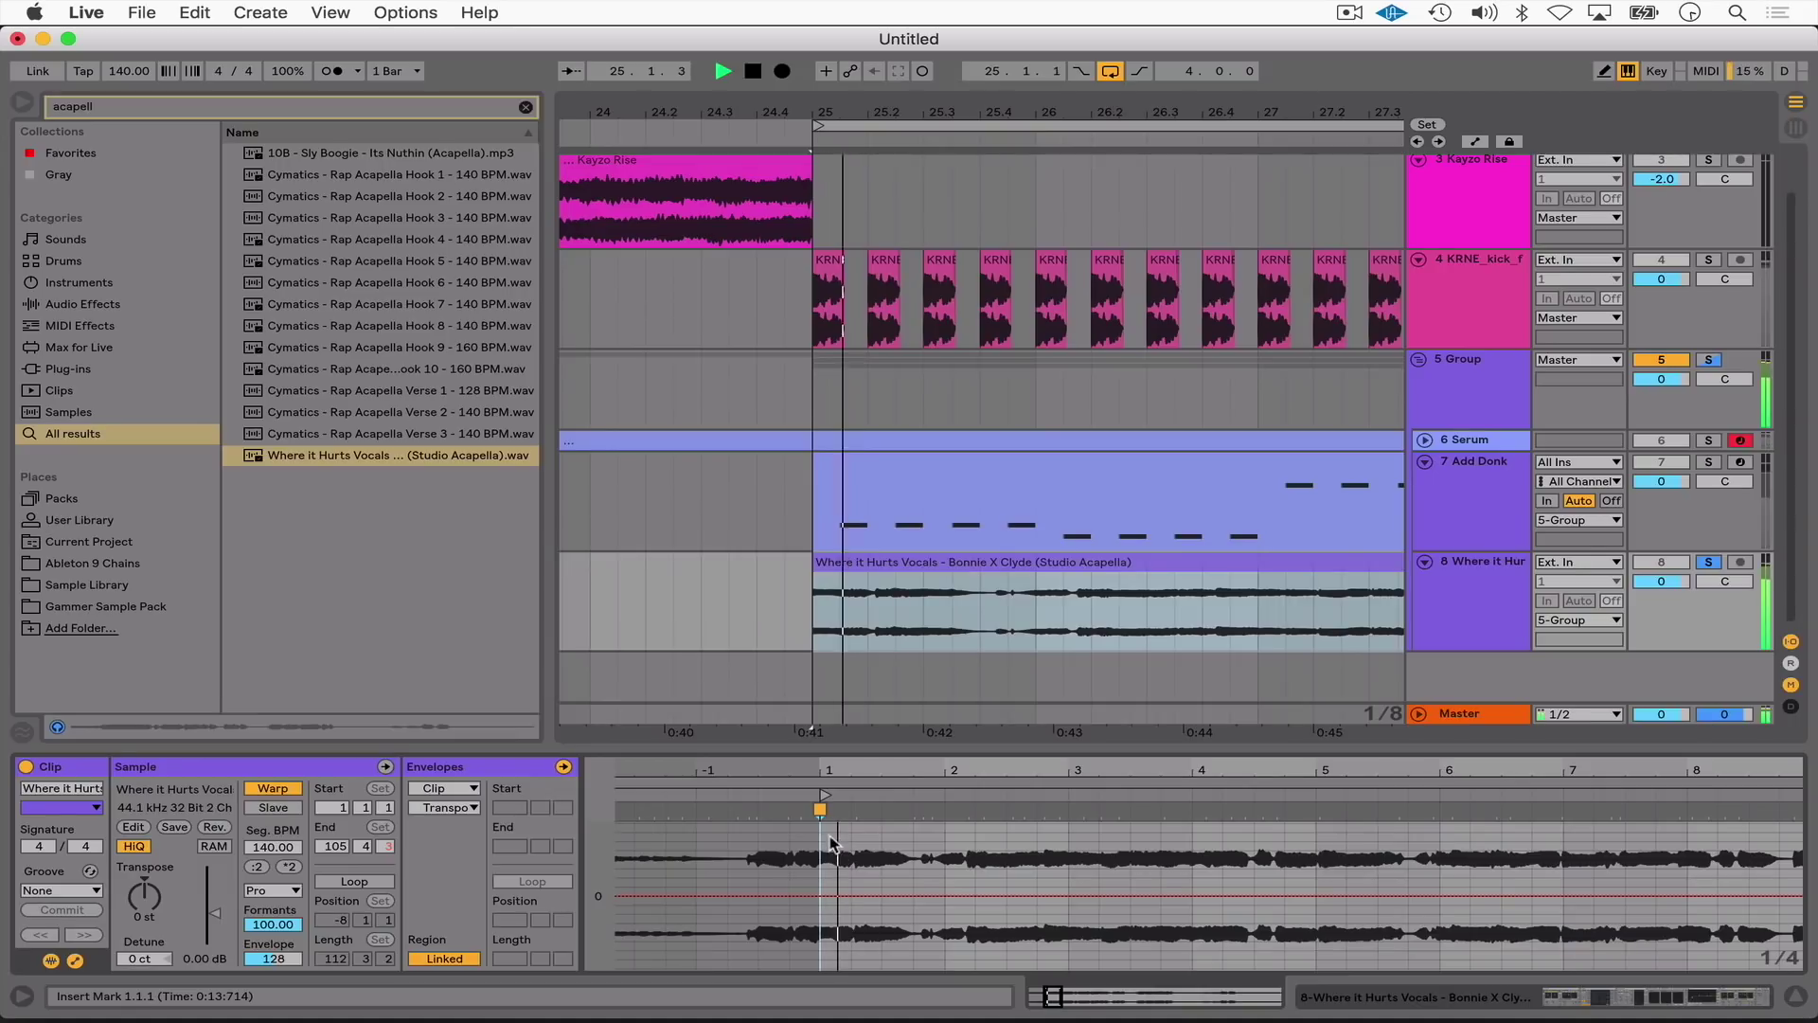
{"action": "scroll", "coordinate": [820, 900], "scroll_direction": "up", "scroll_amount": 6}
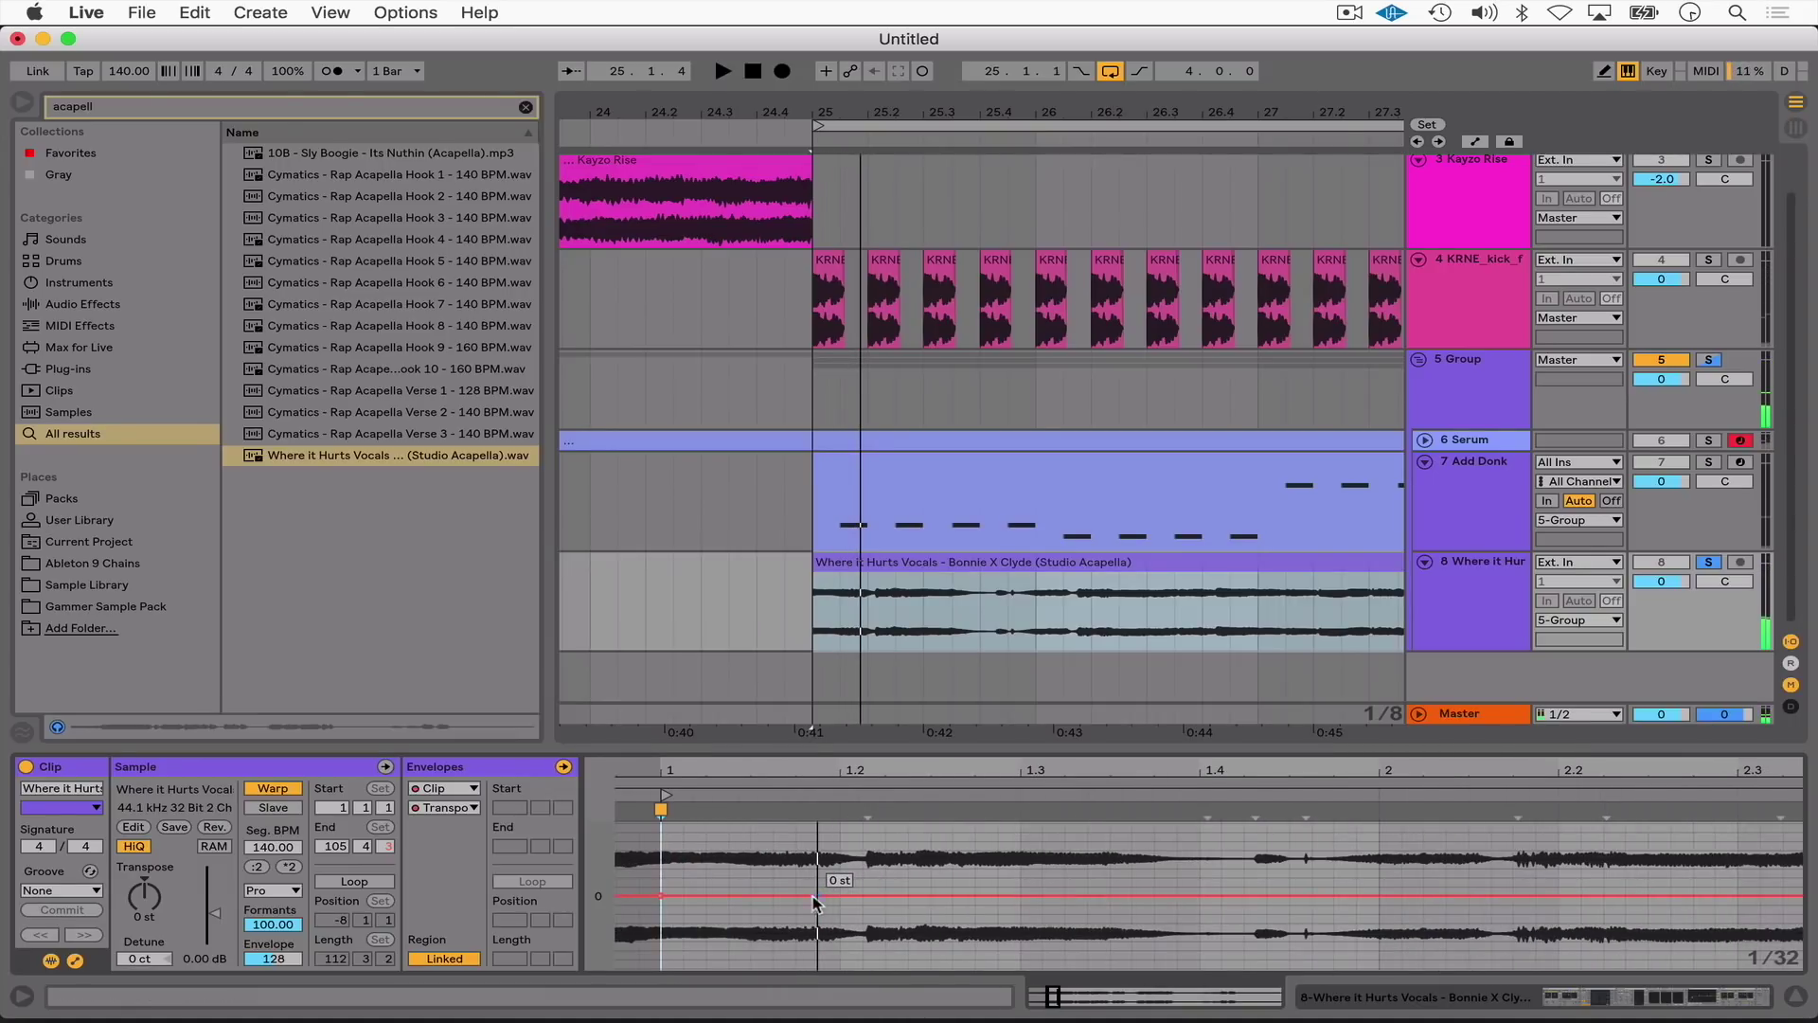
{"action": "mouse_move", "coordinate": [705, 895]}
{"action": "left_mouse_down"}
{"action": "mouse_move", "coordinate": [710, 833]}
{"action": "mouse_move", "coordinate": [709, 868]}
{"action": "left_mouse_up"}
{"action": "key", "text": "space"}
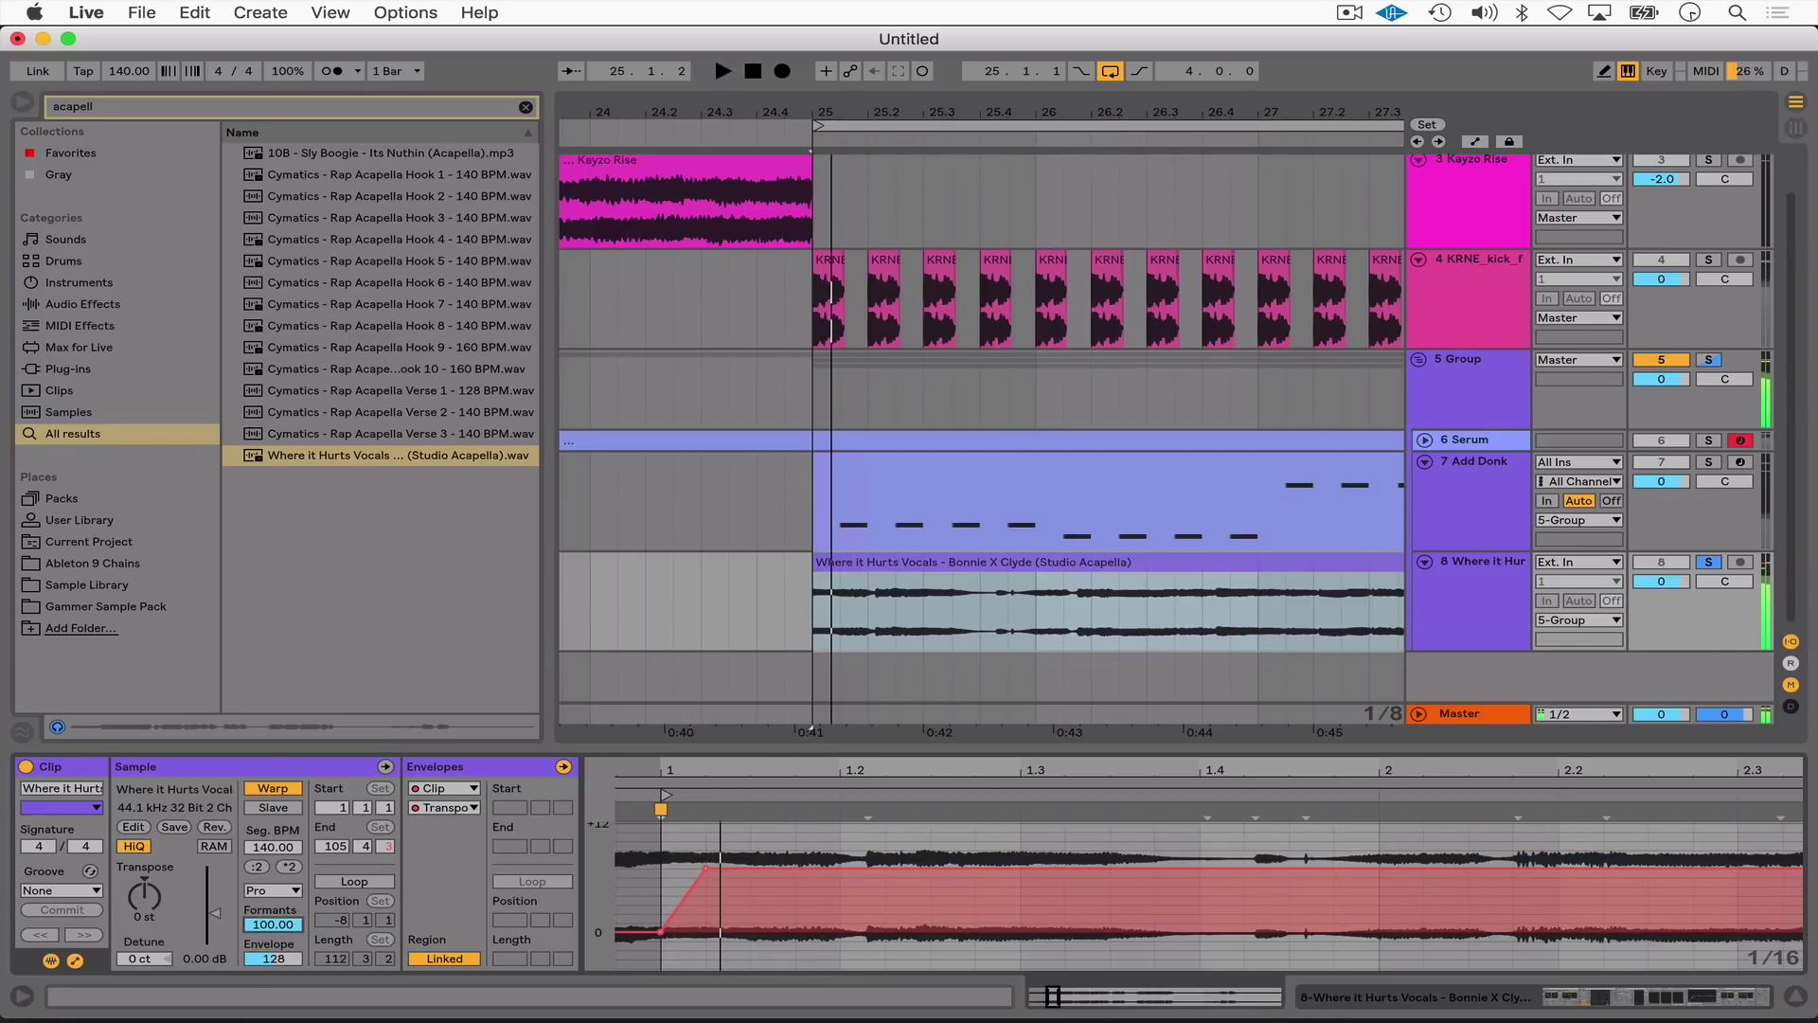
Set the vocal clip's Complex Pro formants to 0.00 and audition it with all tracks unsoloed.
{"action": "scroll", "coordinate": [800, 663], "scroll_direction": "up", "scroll_amount": 5}
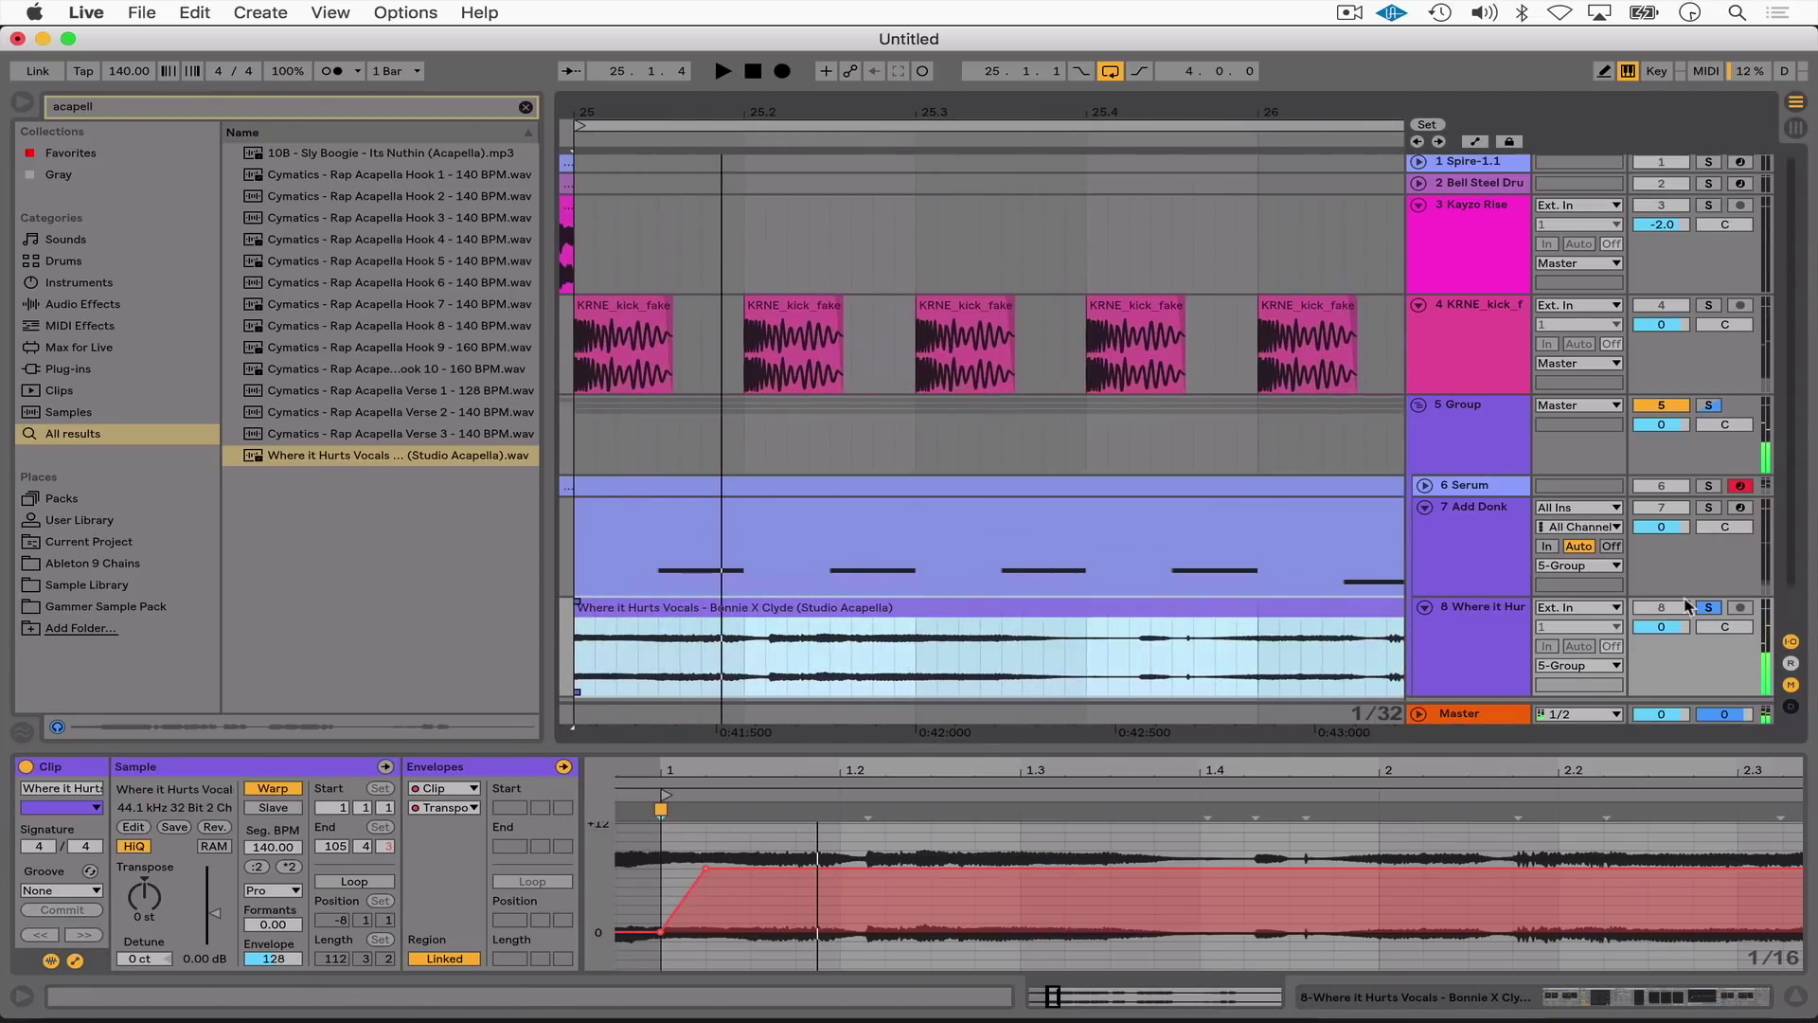
{"action": "key", "text": "space"}
{"action": "key", "text": "space"}
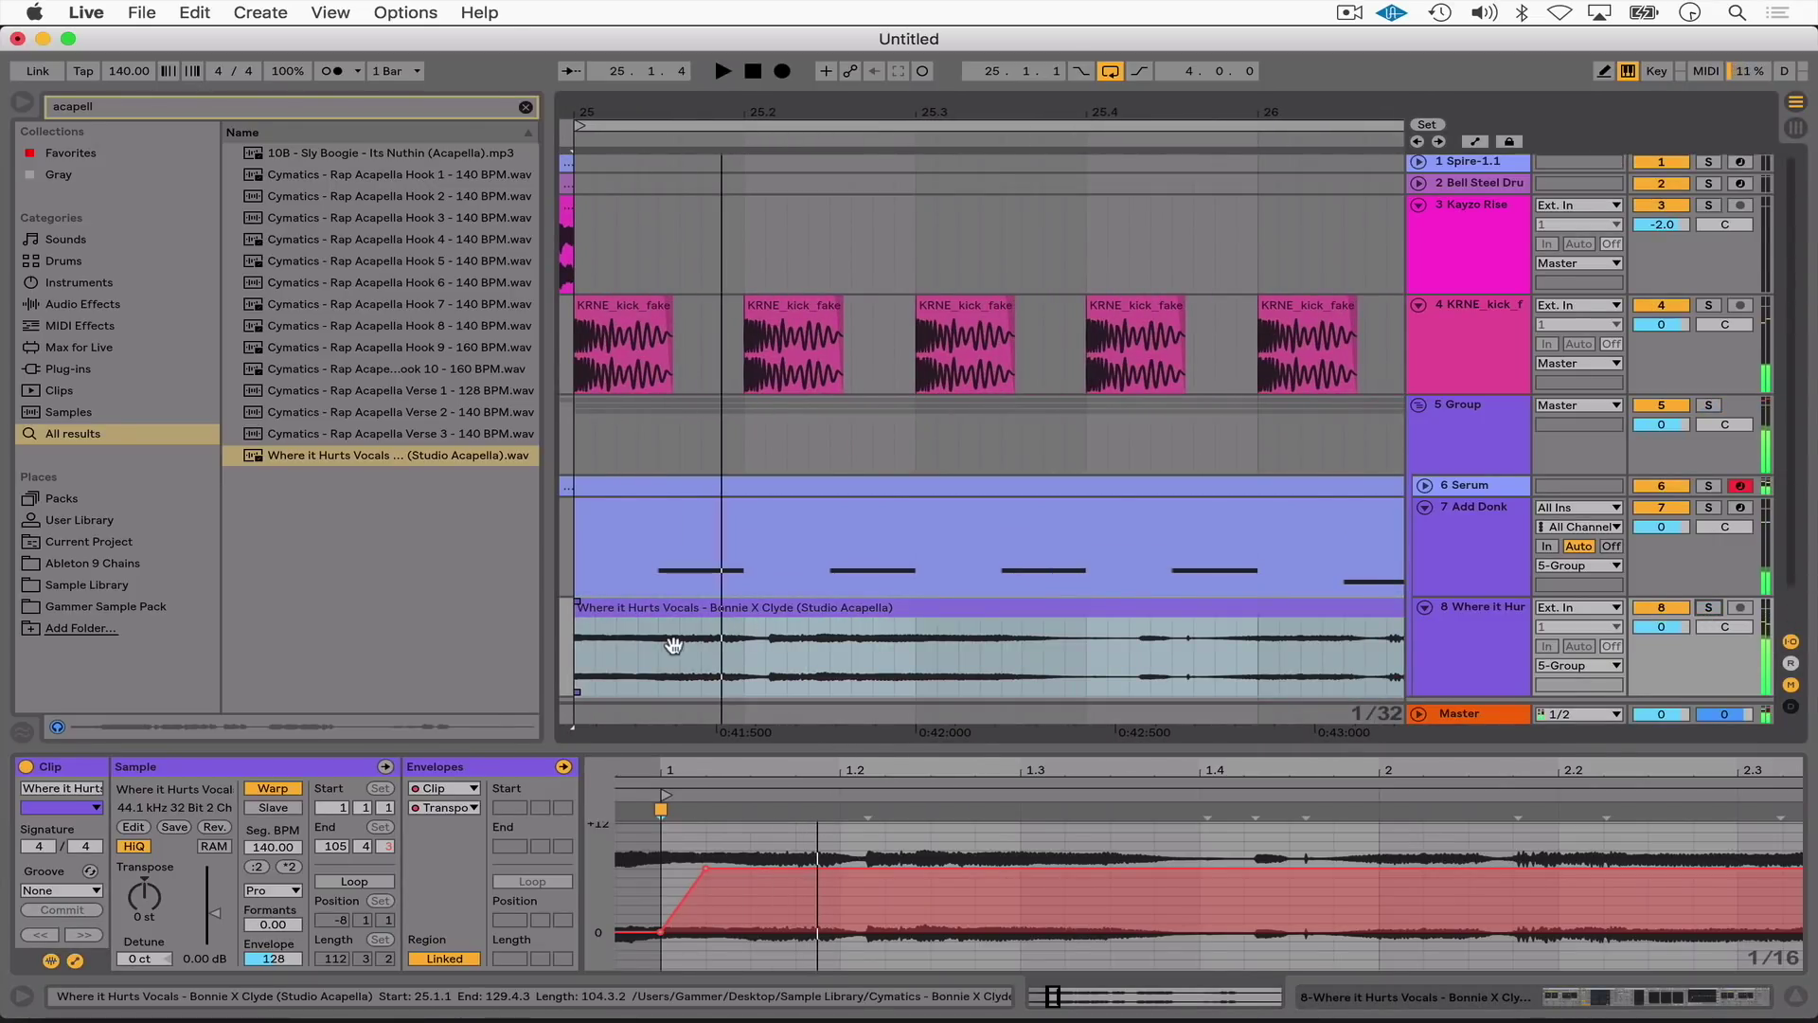
Split the acapella clip at 25.1.3 and make its second piece start at 25.2 from a later part of the vocal.
{"action": "left_click_drag", "start_coordinate": [827, 784], "coordinate": [750, 756]}
{"action": "key", "text": "super+e"}
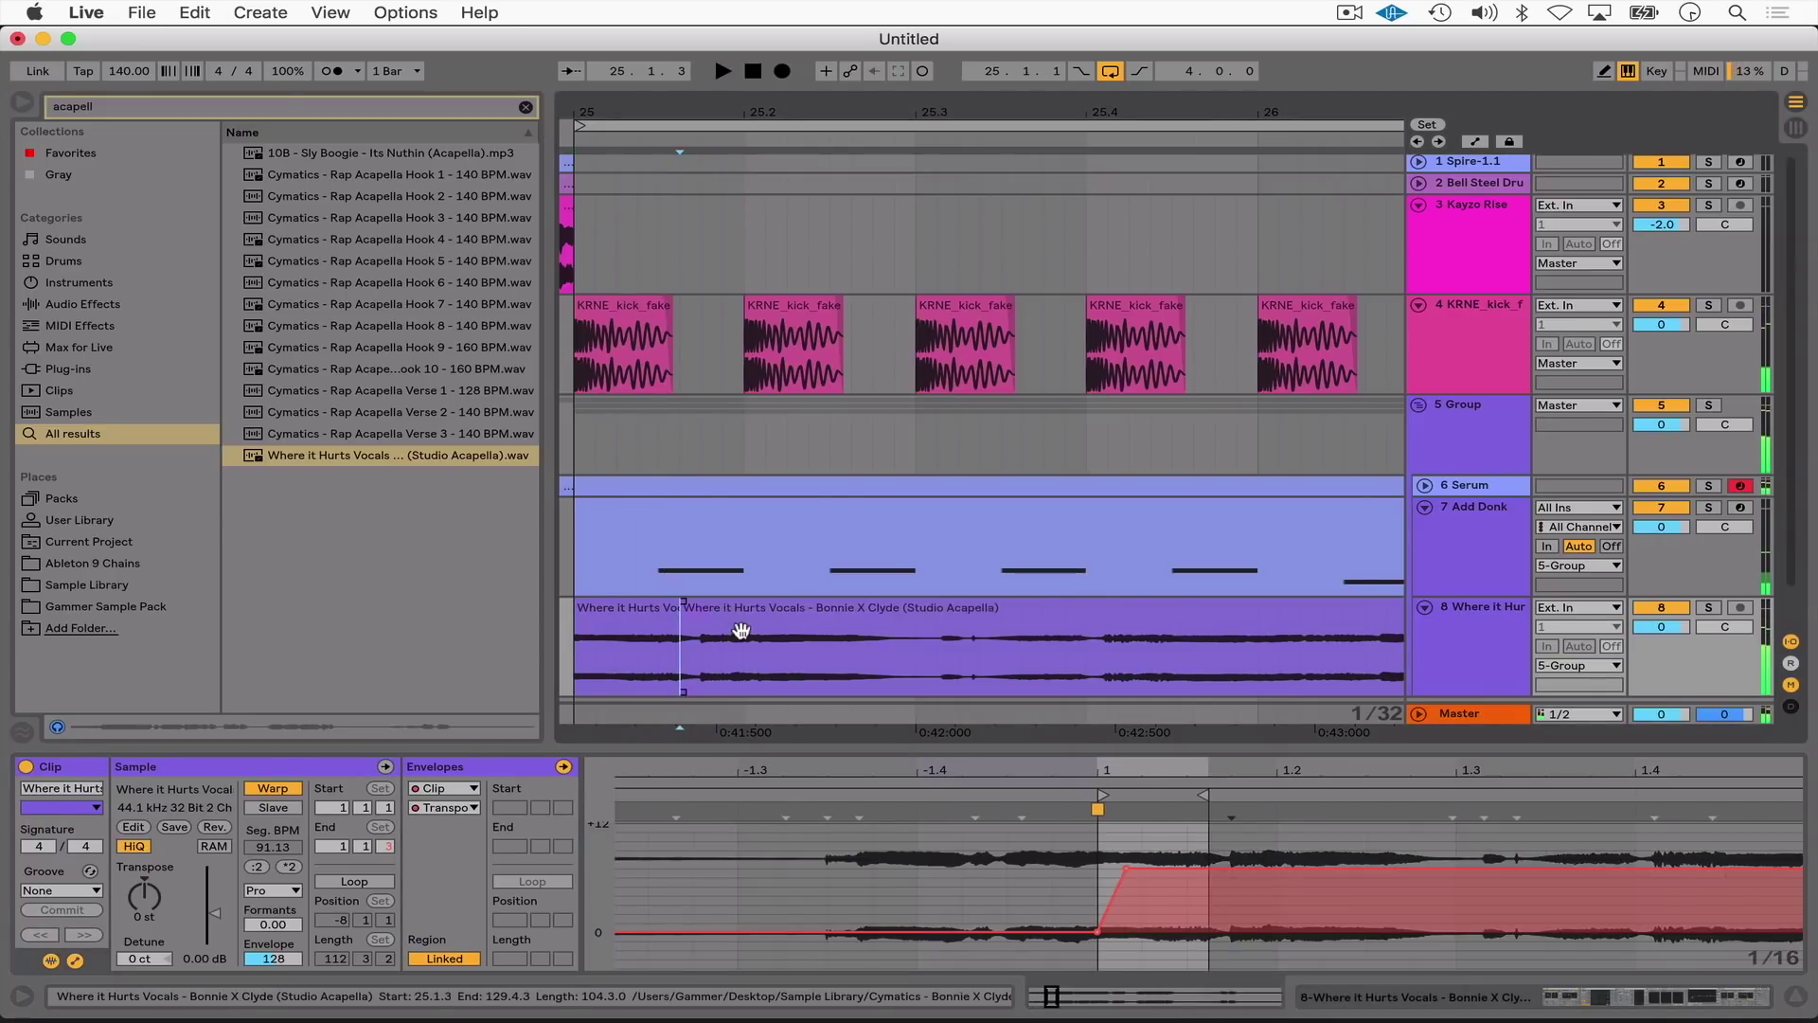
{"action": "left_click", "coordinate": [696, 630]}
{"action": "left_click_drag", "start_coordinate": [696, 630], "coordinate": [772, 644]}
Select the short first vocal piece at bar 25 and audition both pieces against the kick and donk.
{"action": "scroll", "coordinate": [775, 639], "scroll_direction": "down", "scroll_amount": 2}
{"action": "key", "text": "space"}
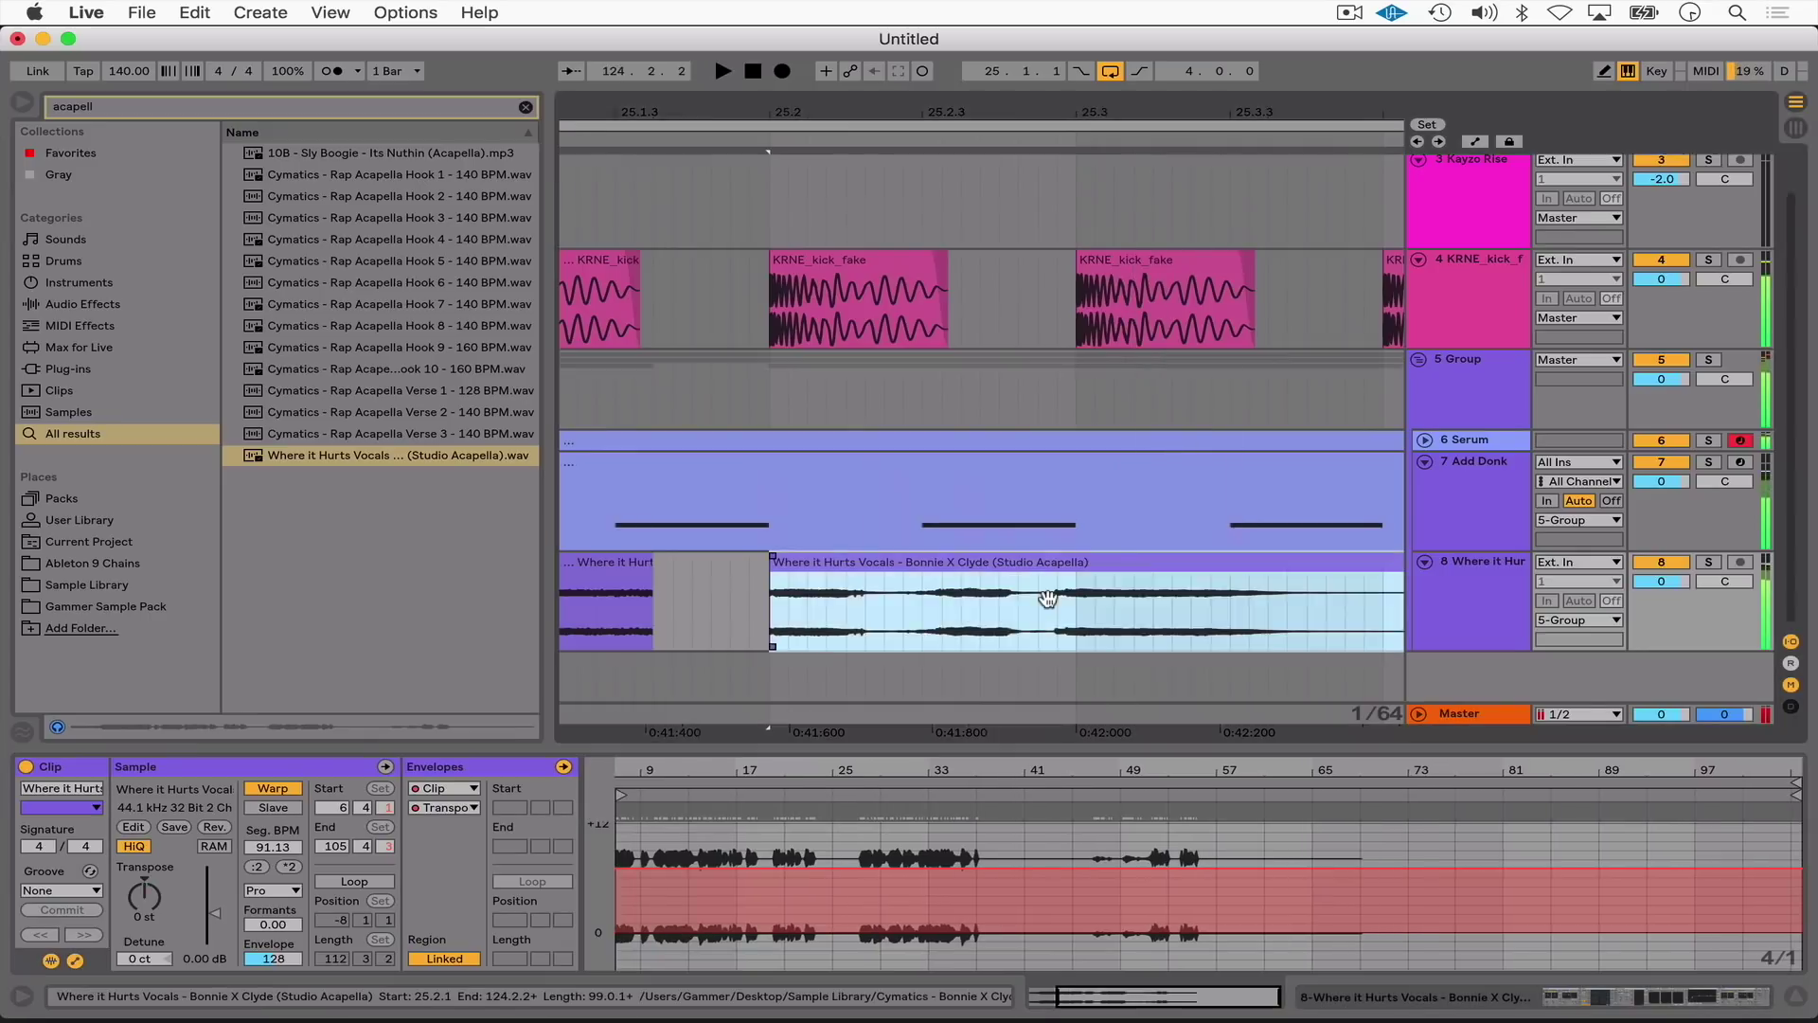
{"action": "scroll", "coordinate": [1042, 596], "scroll_direction": "up", "scroll_amount": 2}
{"action": "left_click", "coordinate": [678, 594]}
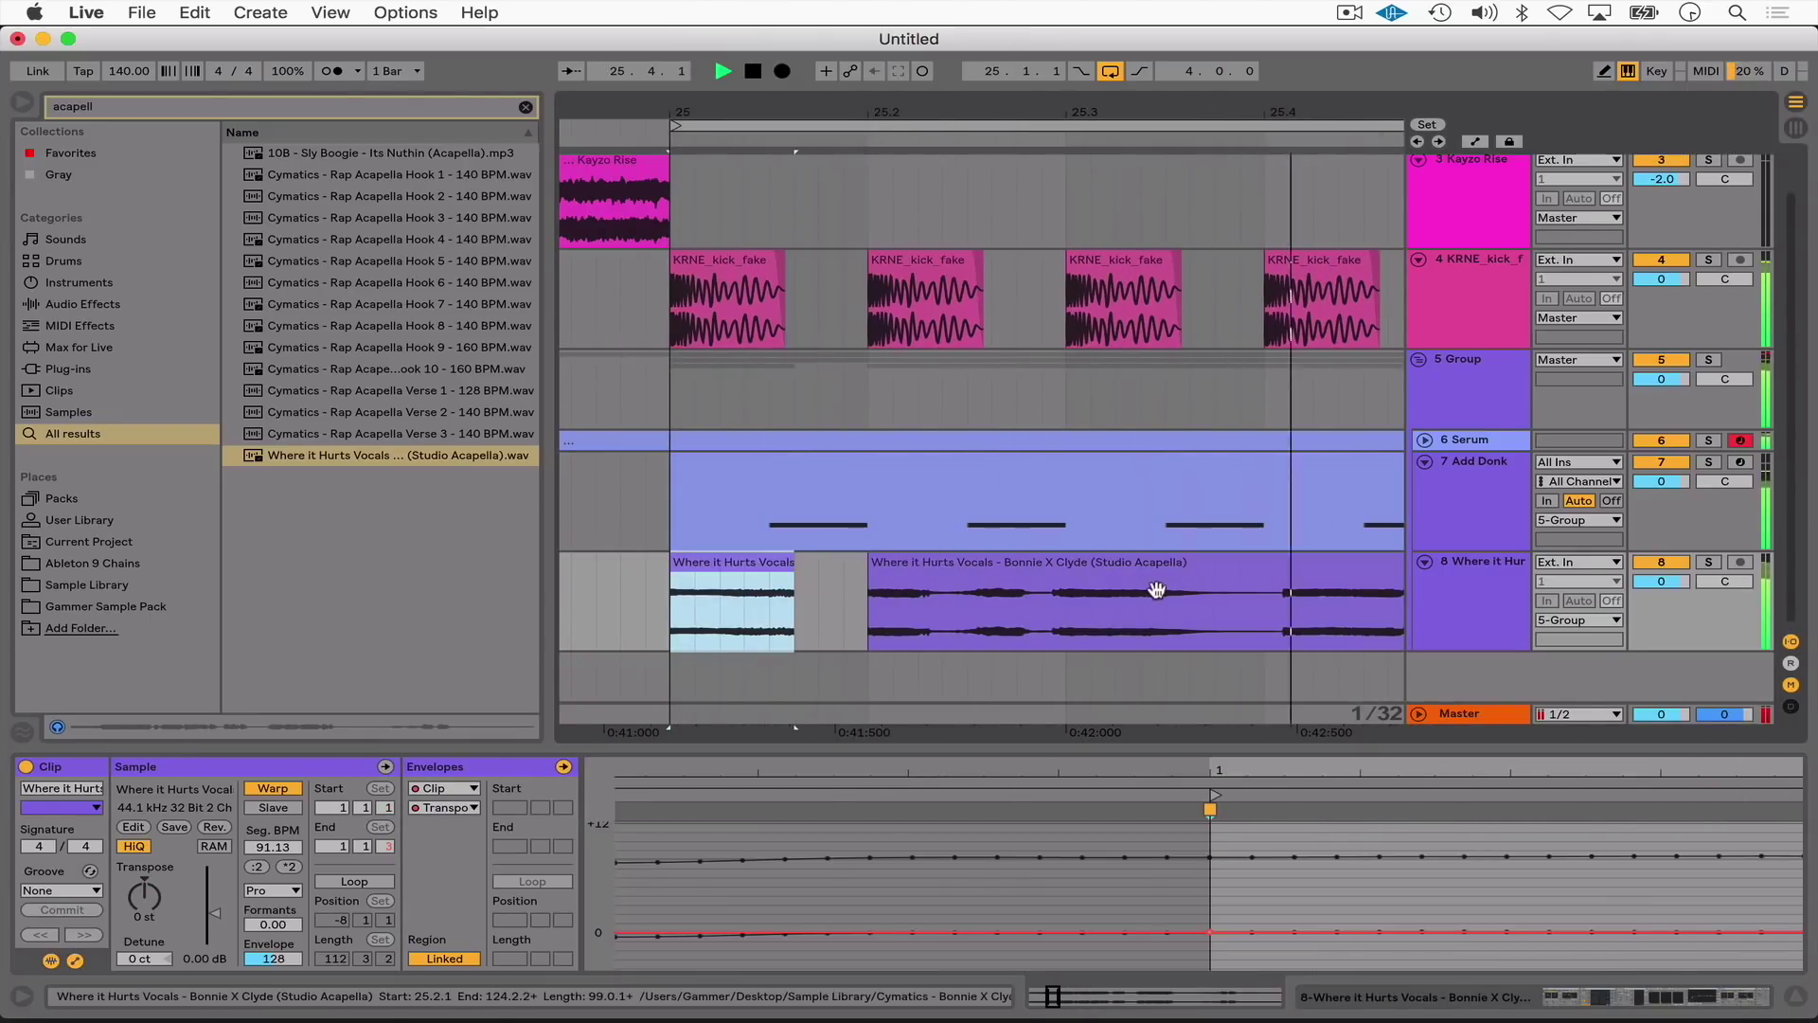